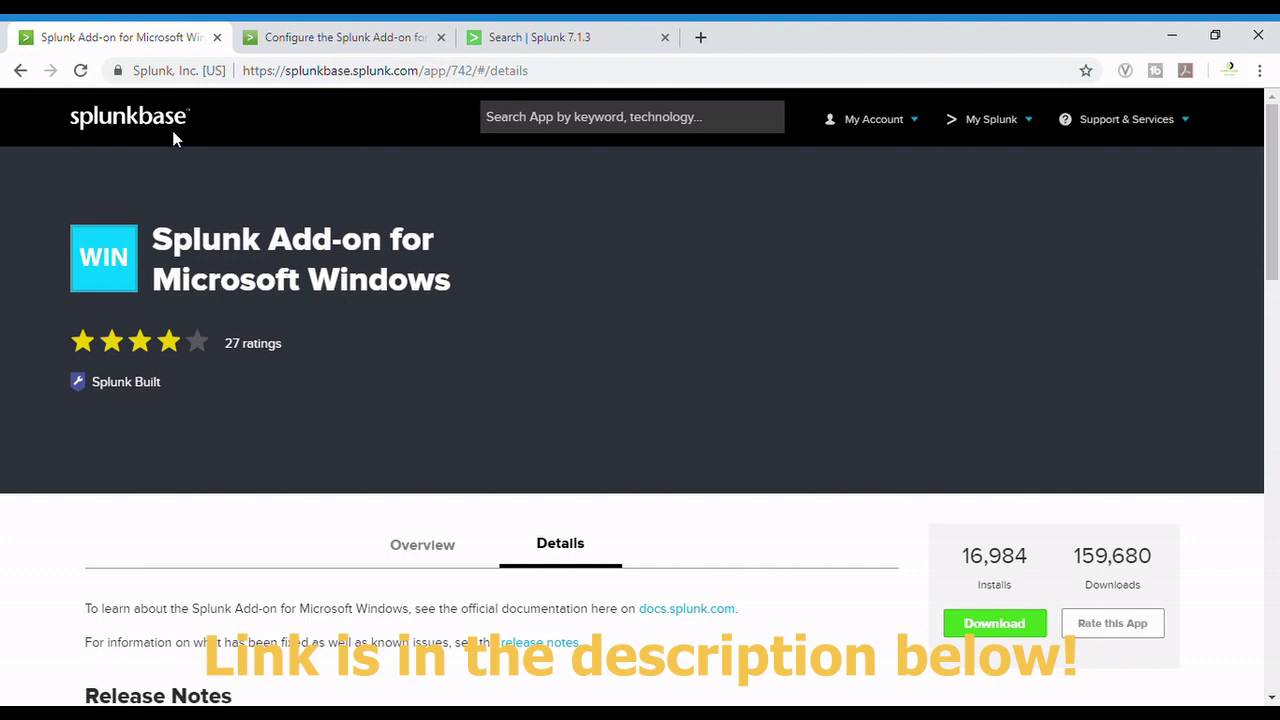
Step: Highlight the Splunk Add-on for Microsoft Windows title on Splunkbase, then clear the highlight
left_click_drag(172, 245, 455, 301)
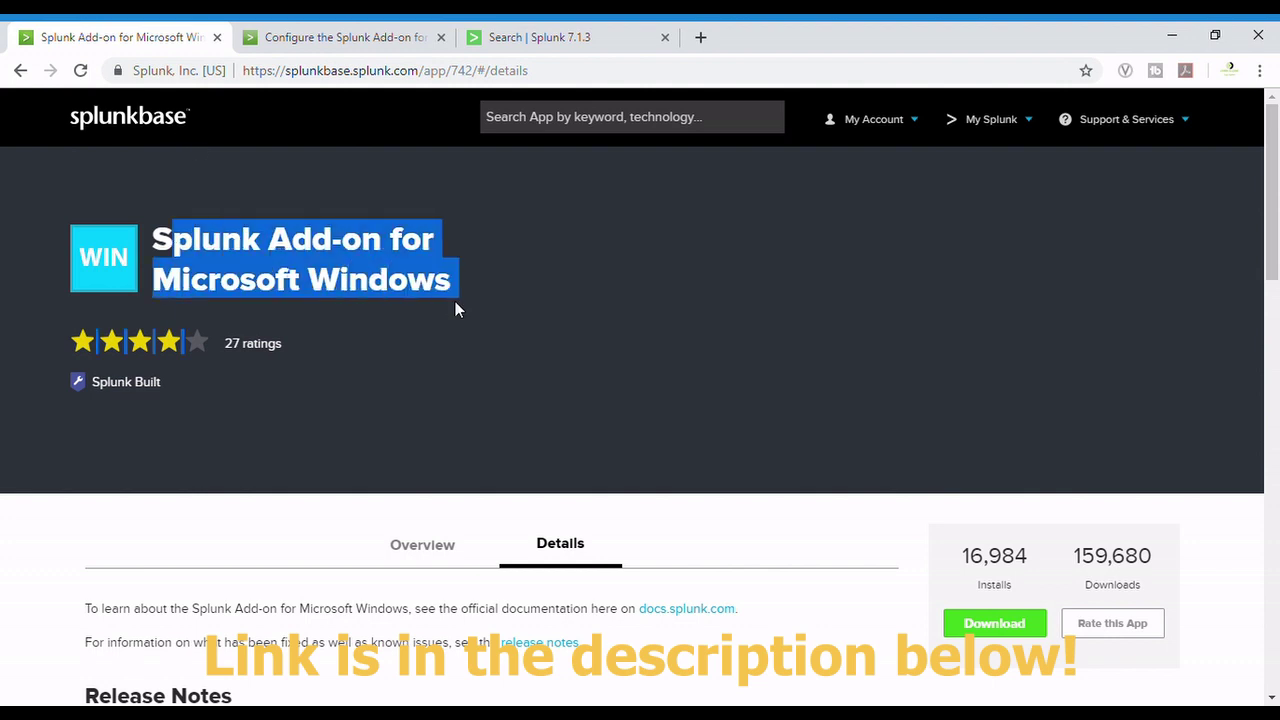
left_click(455, 302)
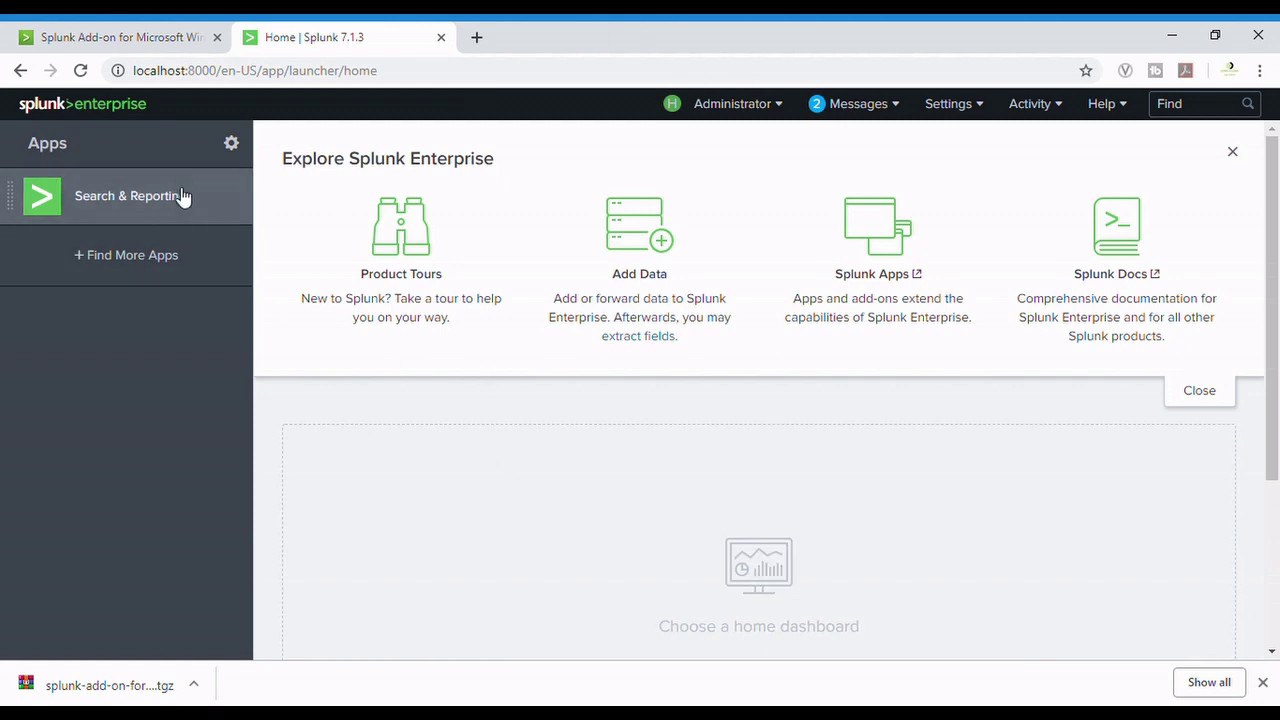
Step: Install the Splunk Add-on for Microsoft Windows from the downloaded .tgz via Install app from file
left_click(231, 143)
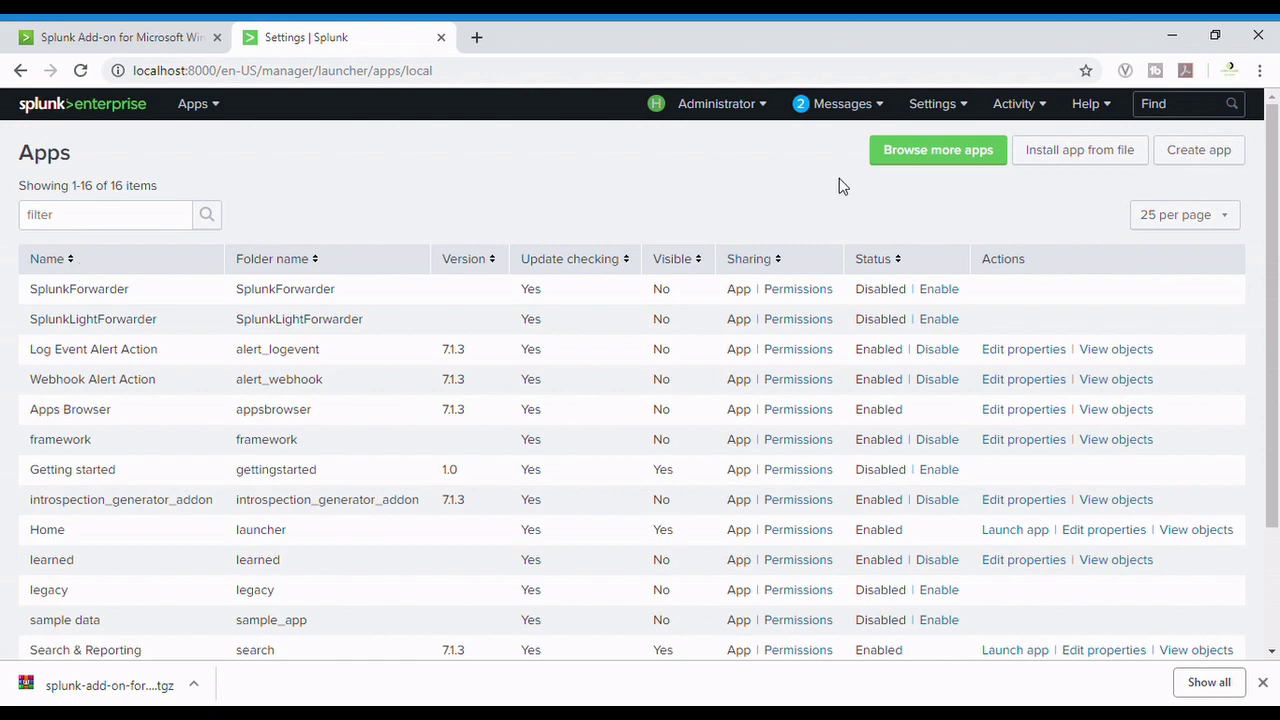
scroll(839, 178, "up", 5)
scroll(839, 186, "right", 4)
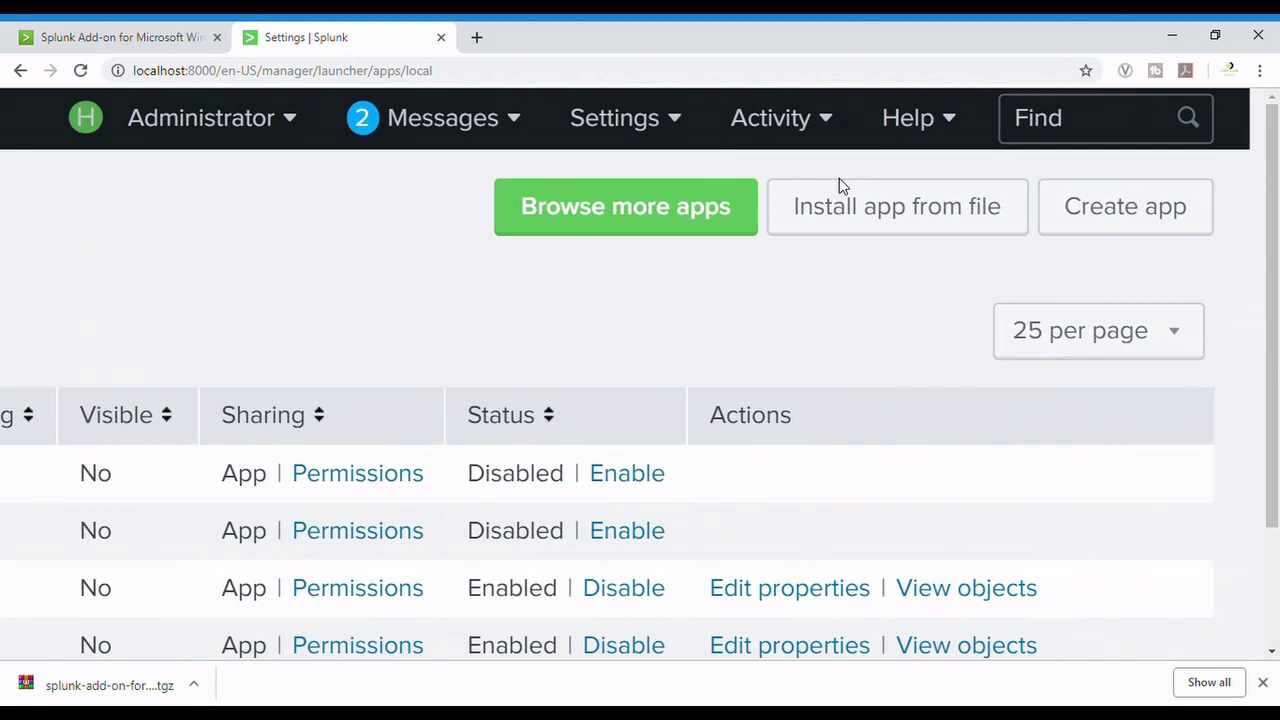
left_click(930, 205)
scroll(926, 203, "down", 5)
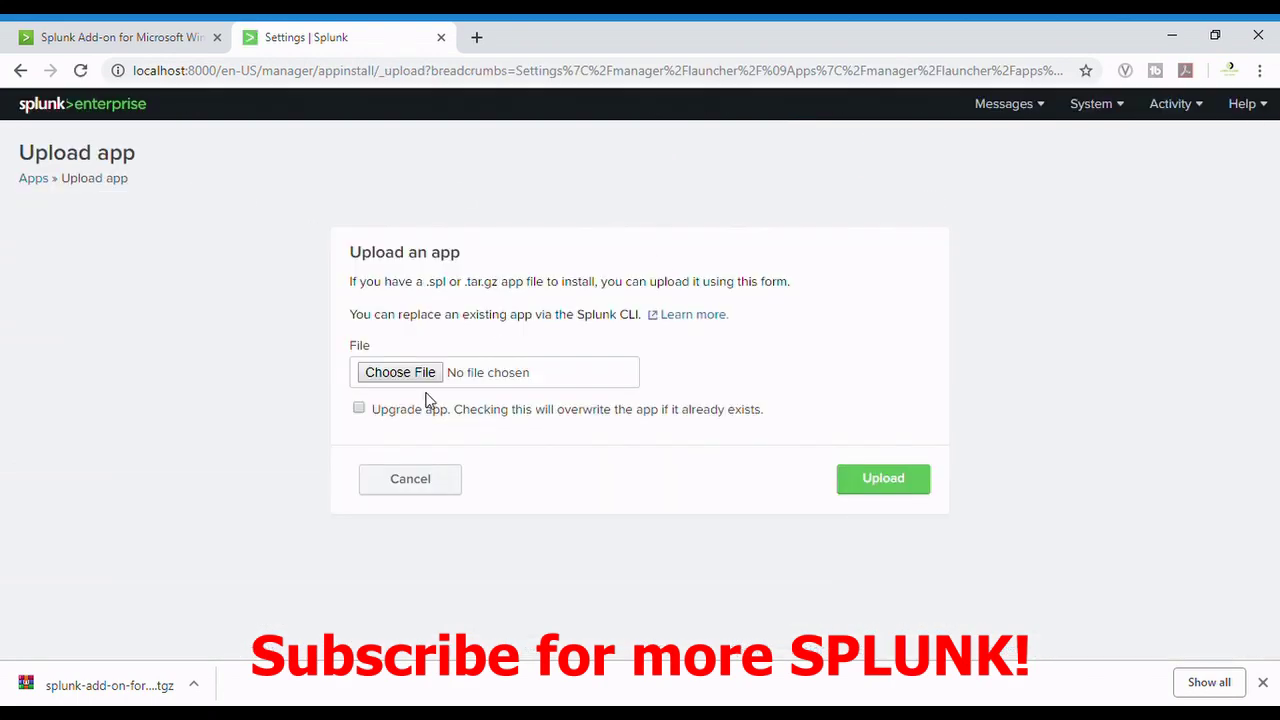
scroll(428, 400, "up", 3)
scroll(428, 400, "up", 3)
left_click(410, 367)
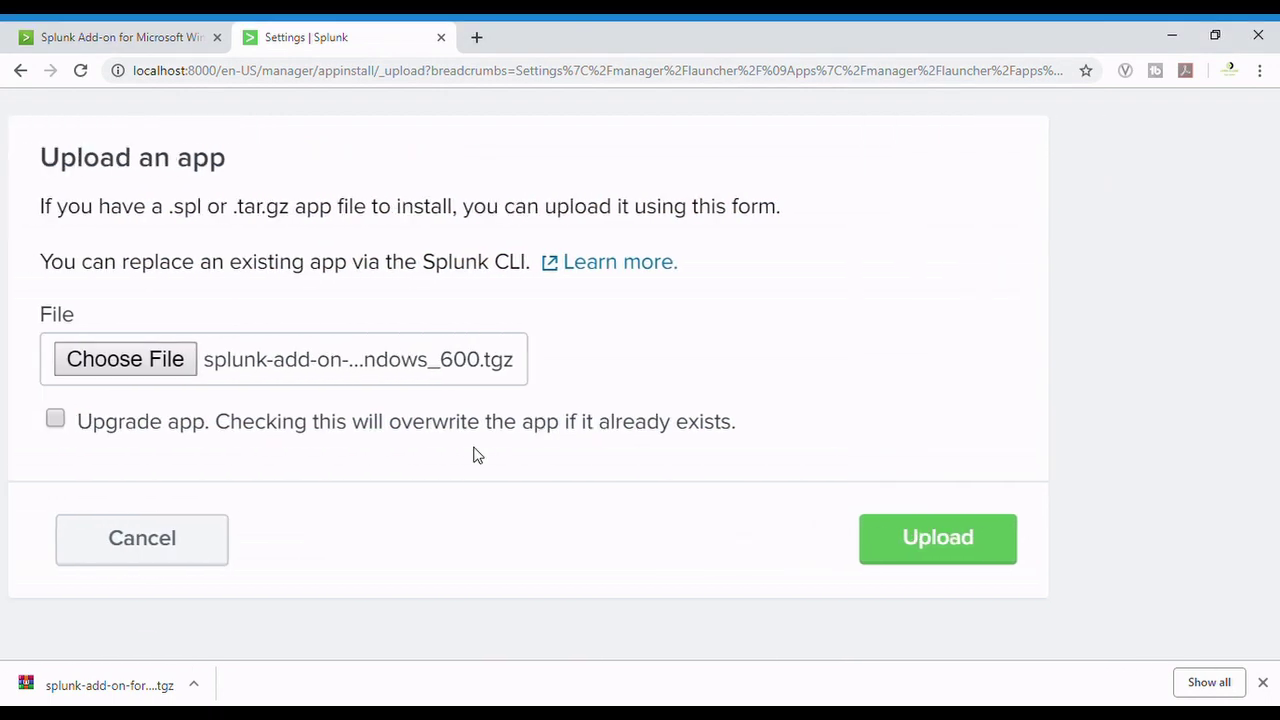
scroll(474, 453, "down", 3)
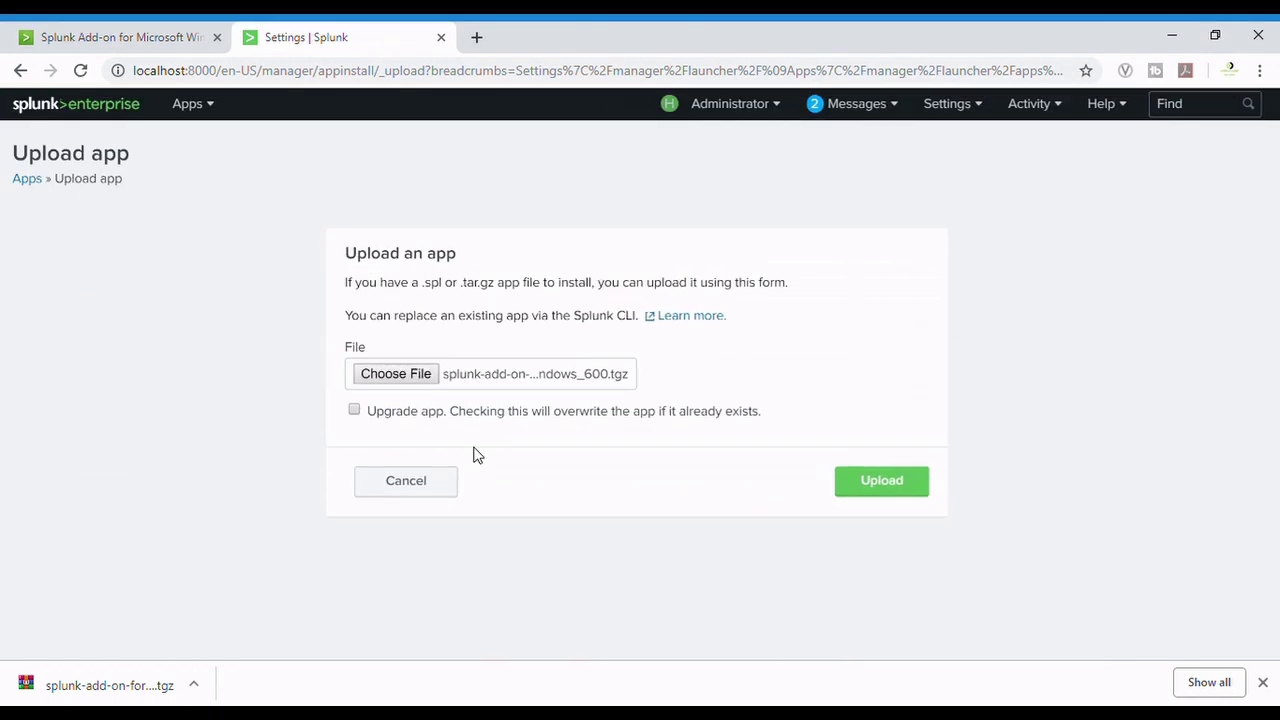
left_click(882, 484)
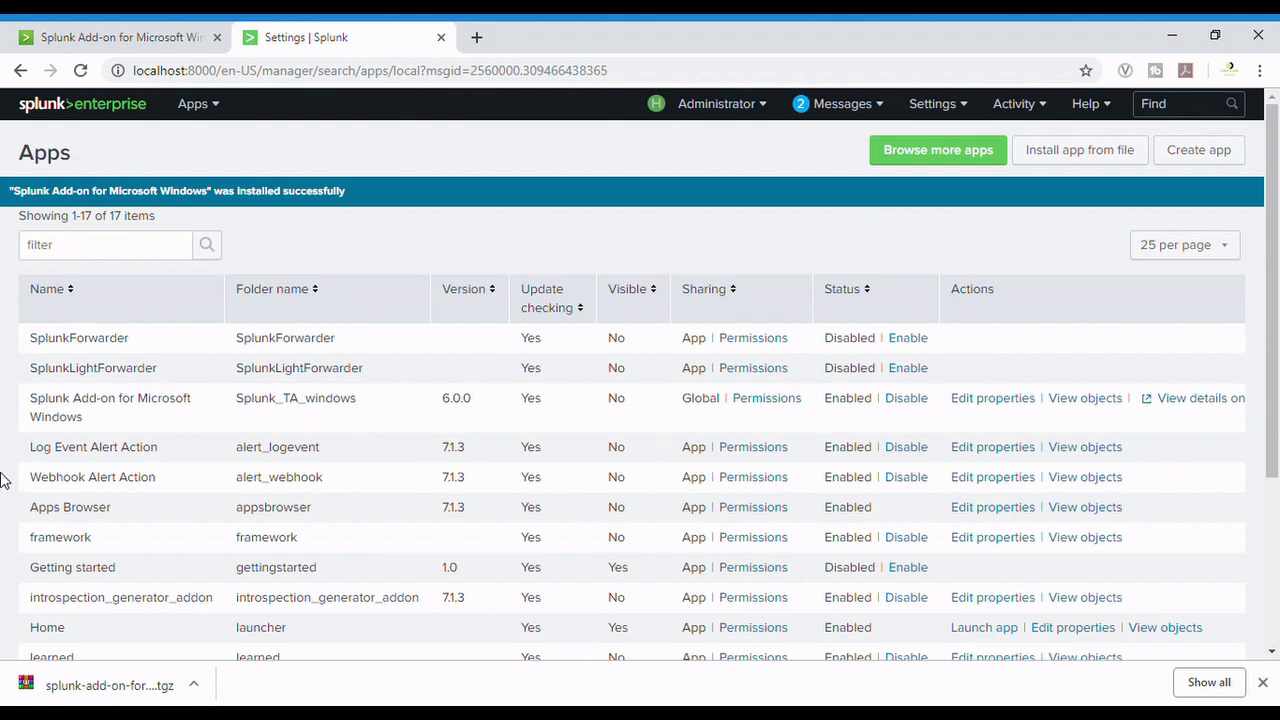
Step: Highlight the newly installed Splunk Add-on for Microsoft Windows 6.0.0 in the apps list
left_click_drag(20, 400, 128, 443)
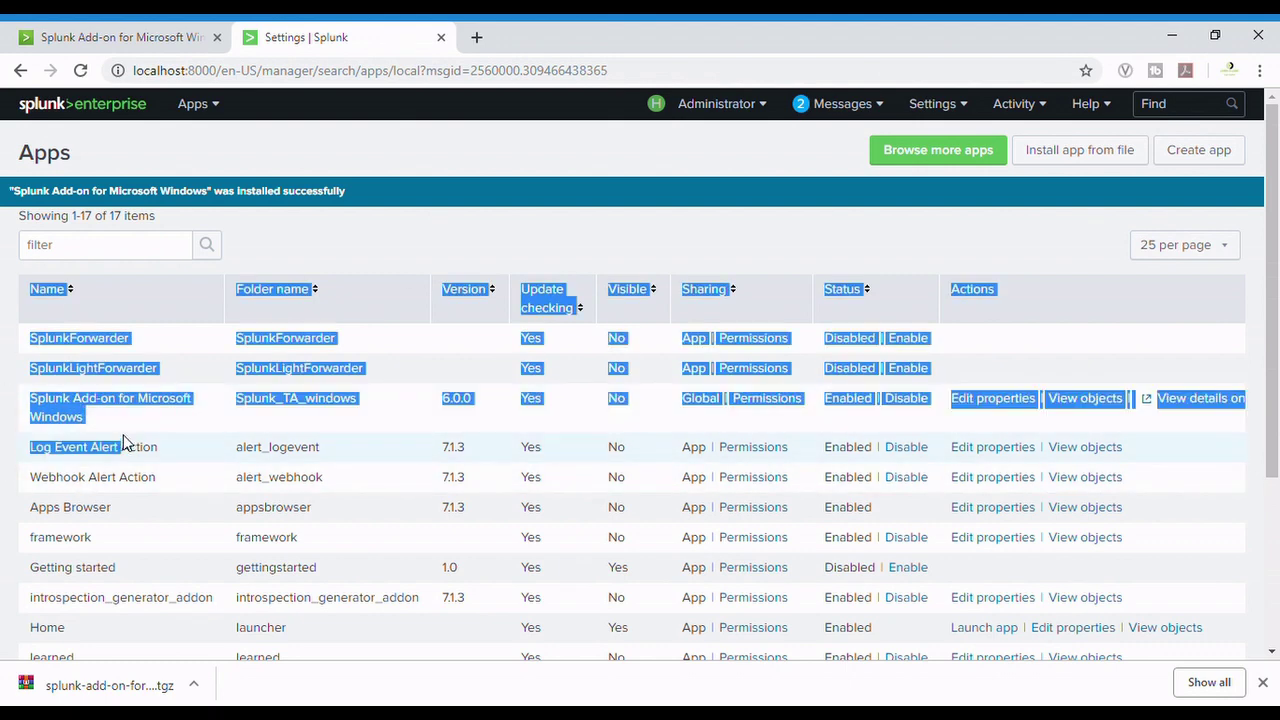
left_click(123, 443)
double_click(57, 398)
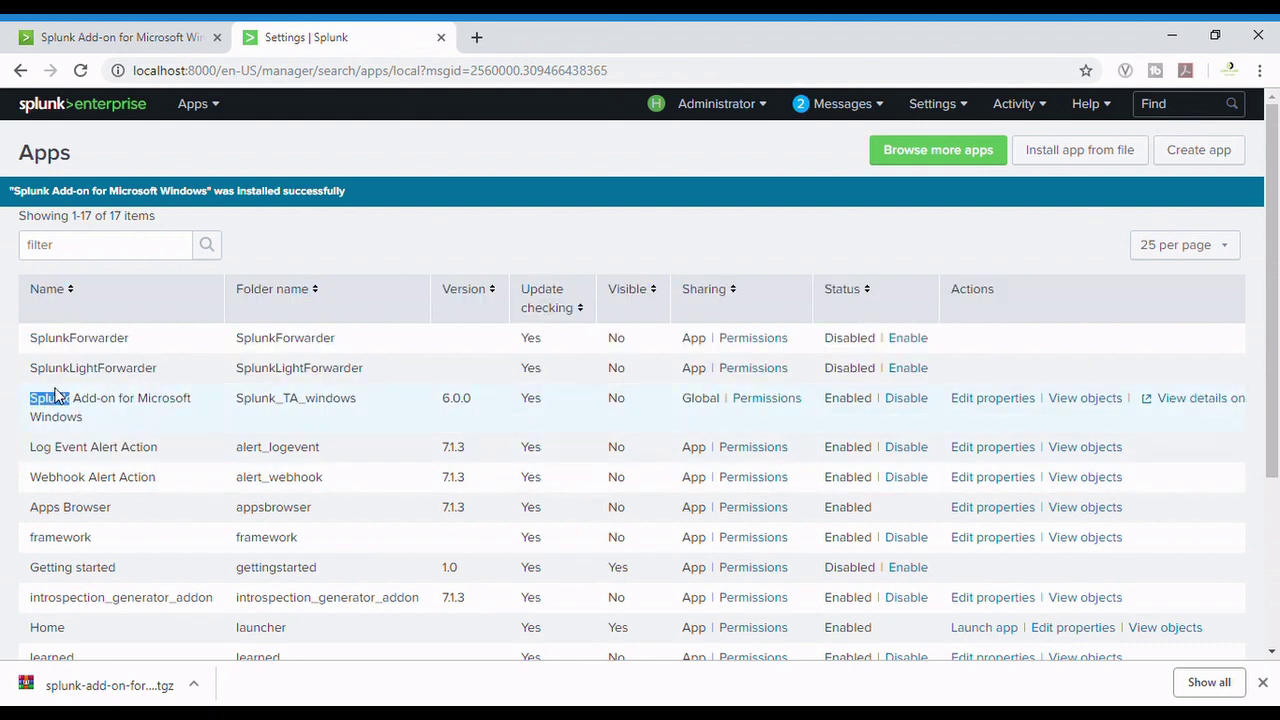
scroll(57, 405, "up", 2)
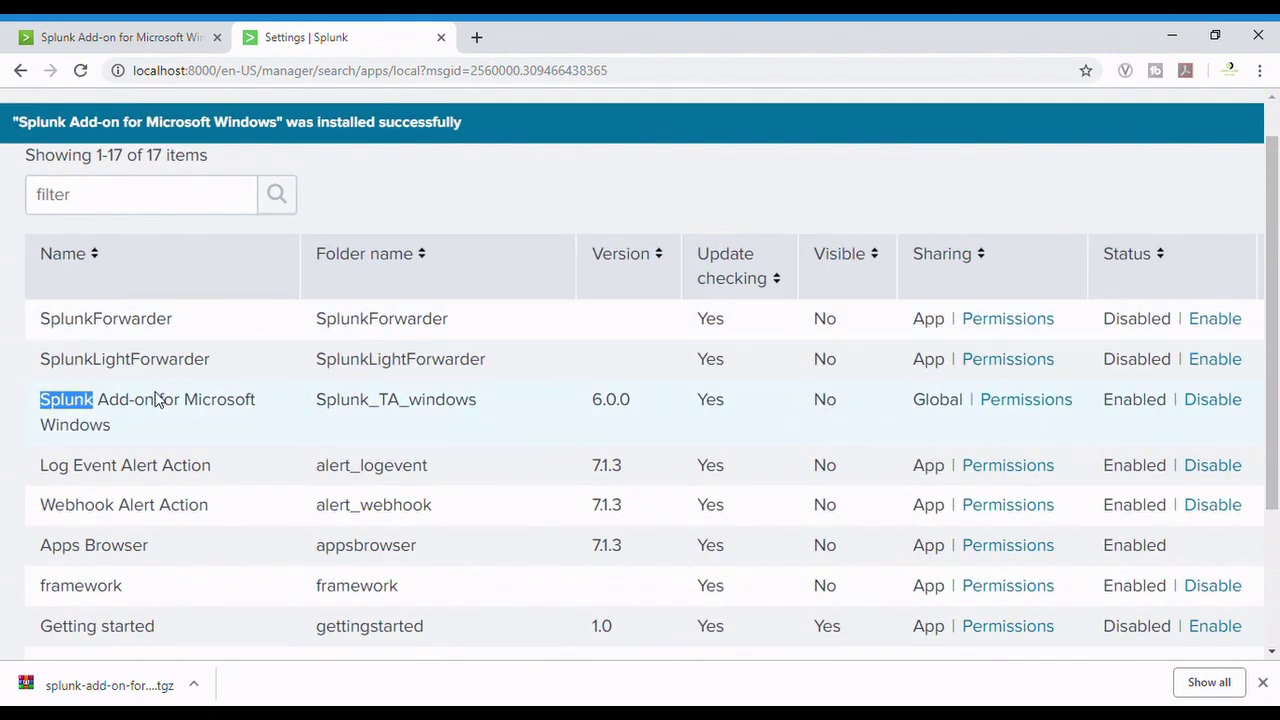
scroll(165, 405, "down", 2)
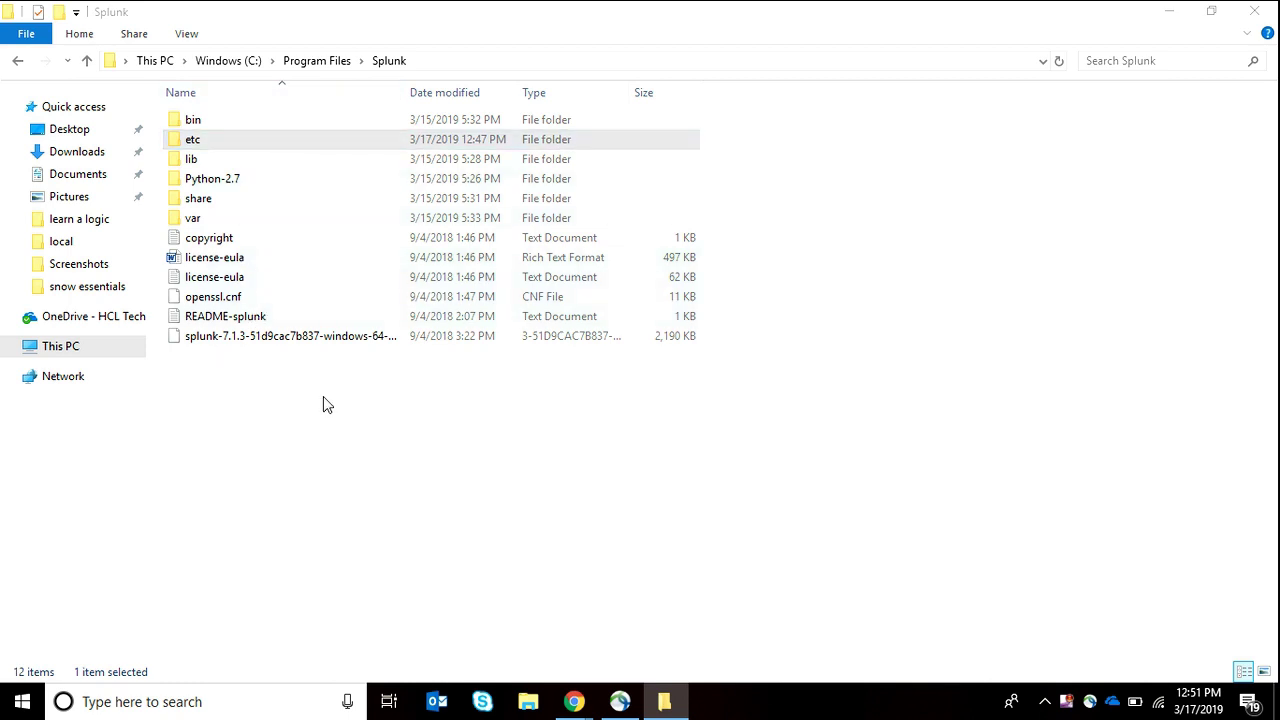
Step: Copy inputs.conf from etc\apps\Splunk_TA_windows\default
double_click(194, 140)
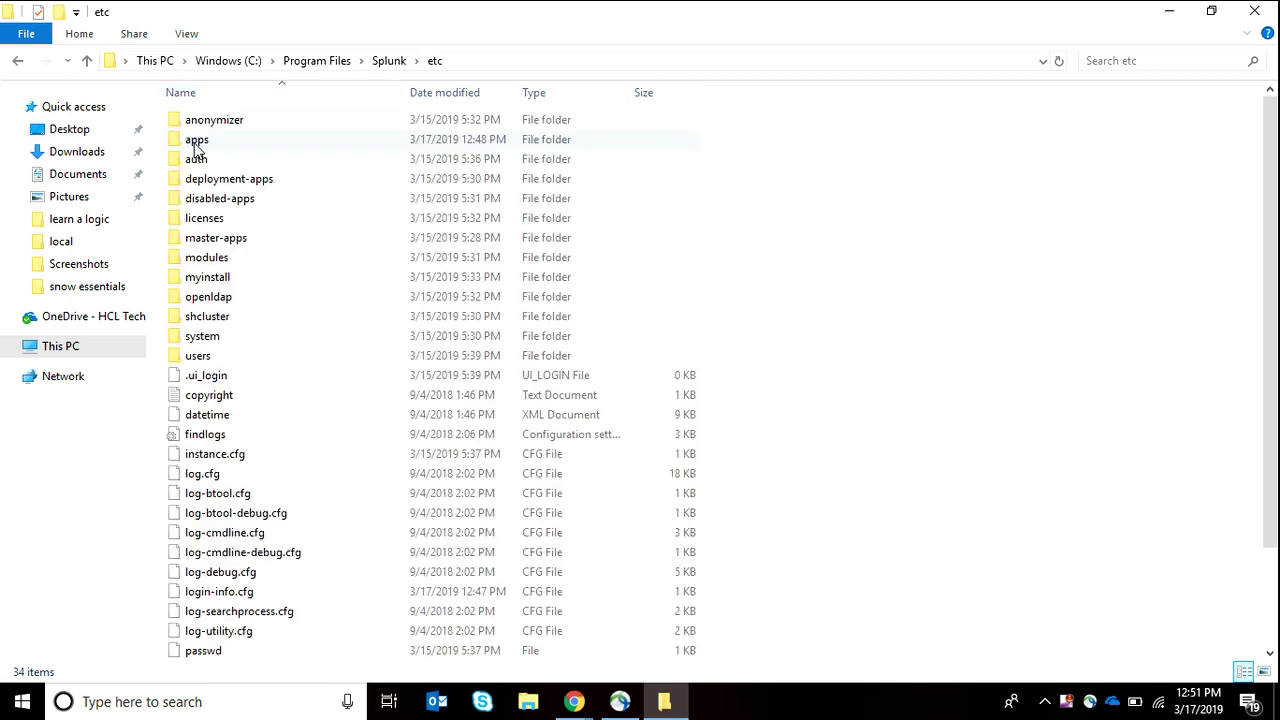
double_click(195, 146)
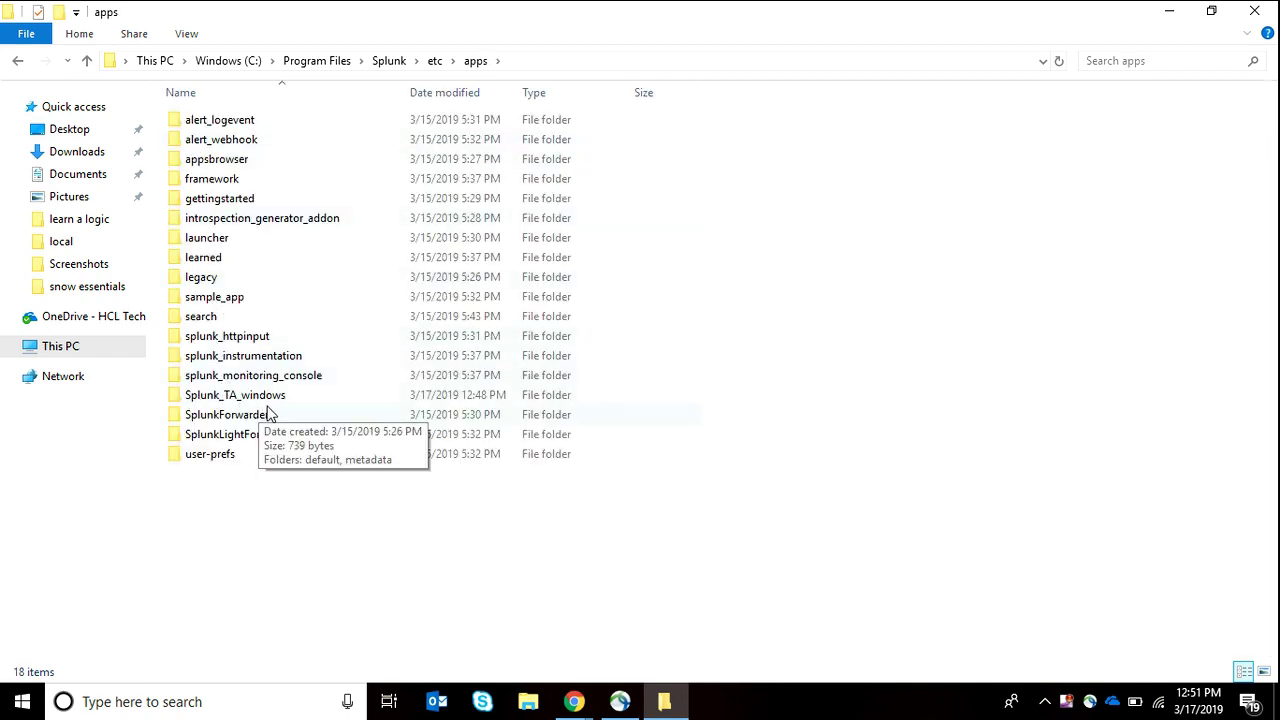
double_click(278, 394)
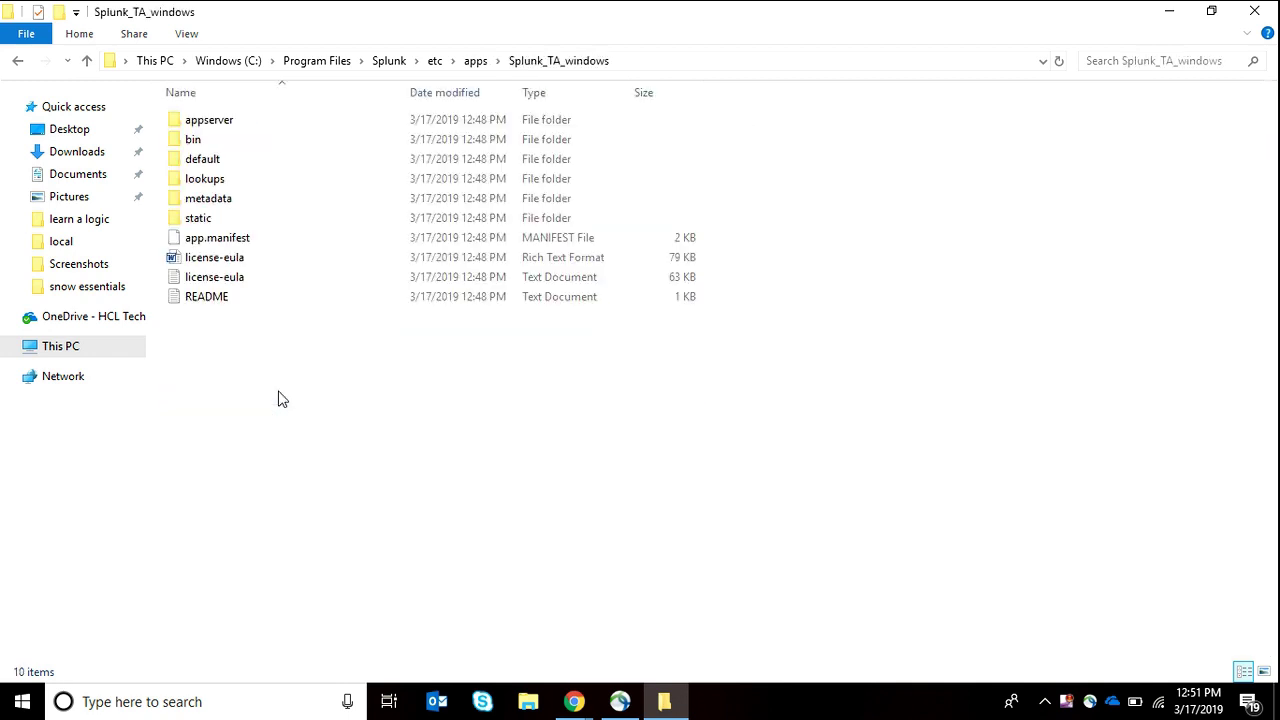
double_click(230, 163)
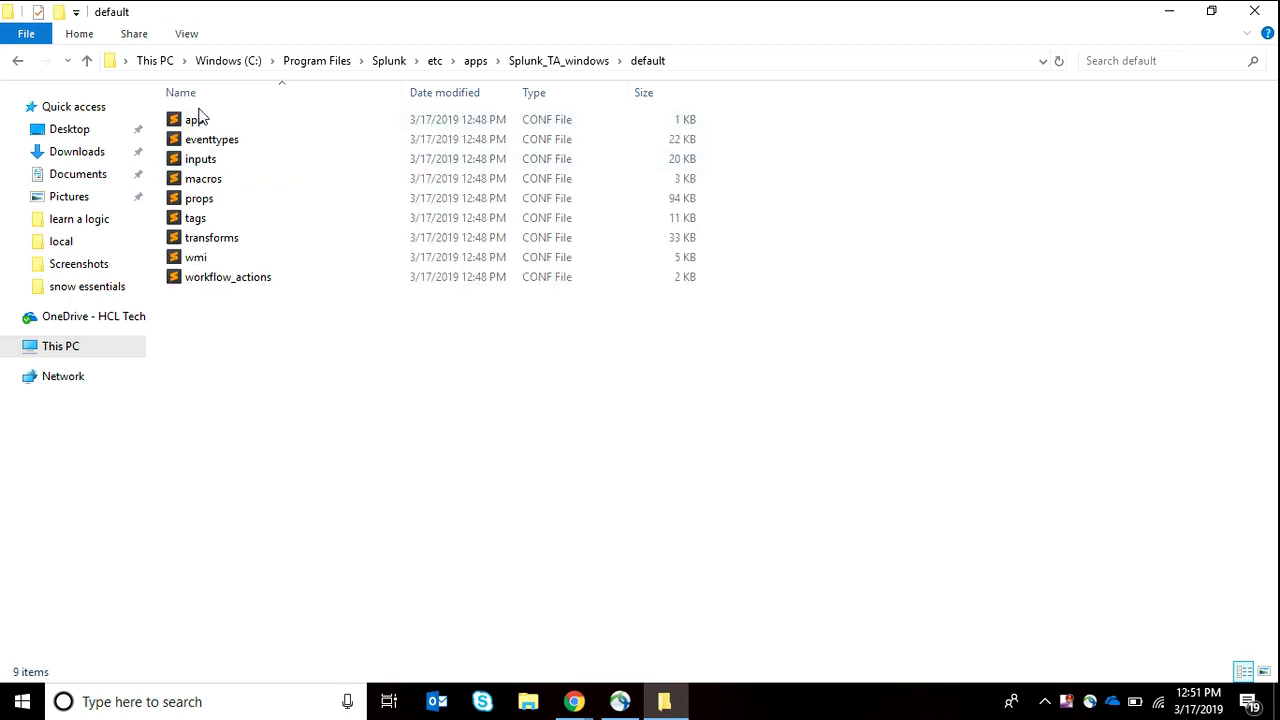
right_click(190, 165)
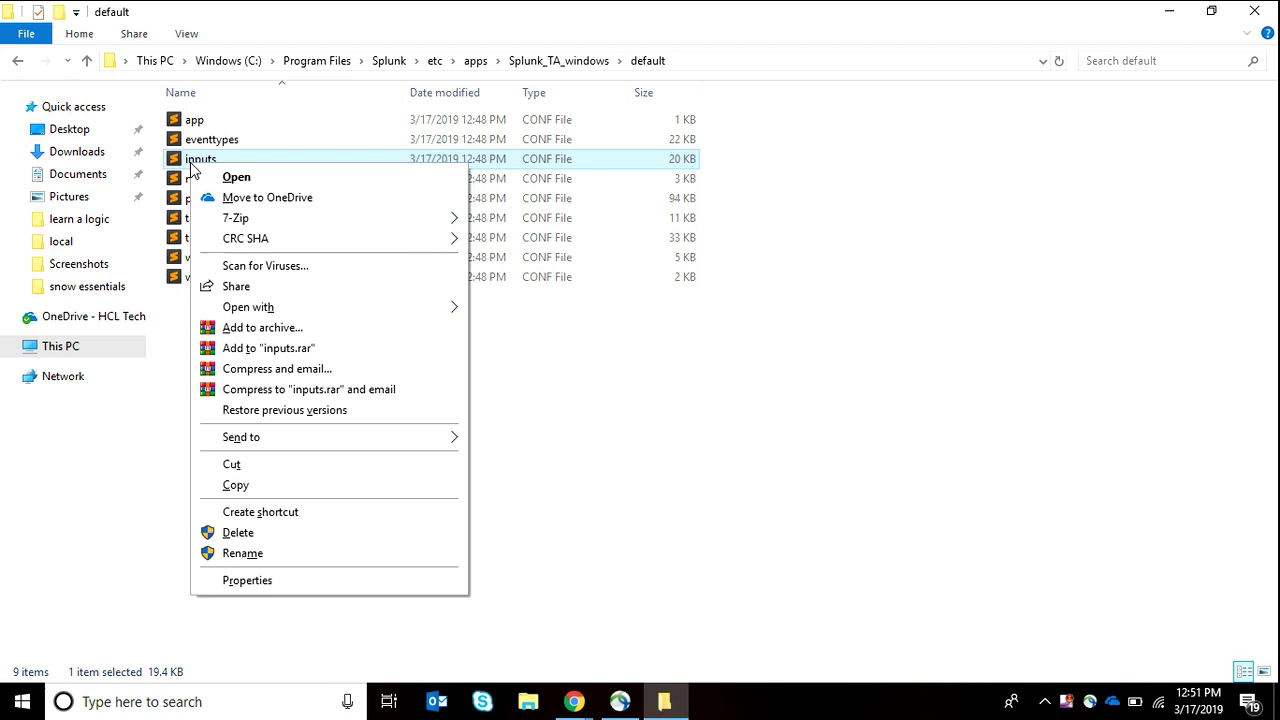
left_click(240, 486)
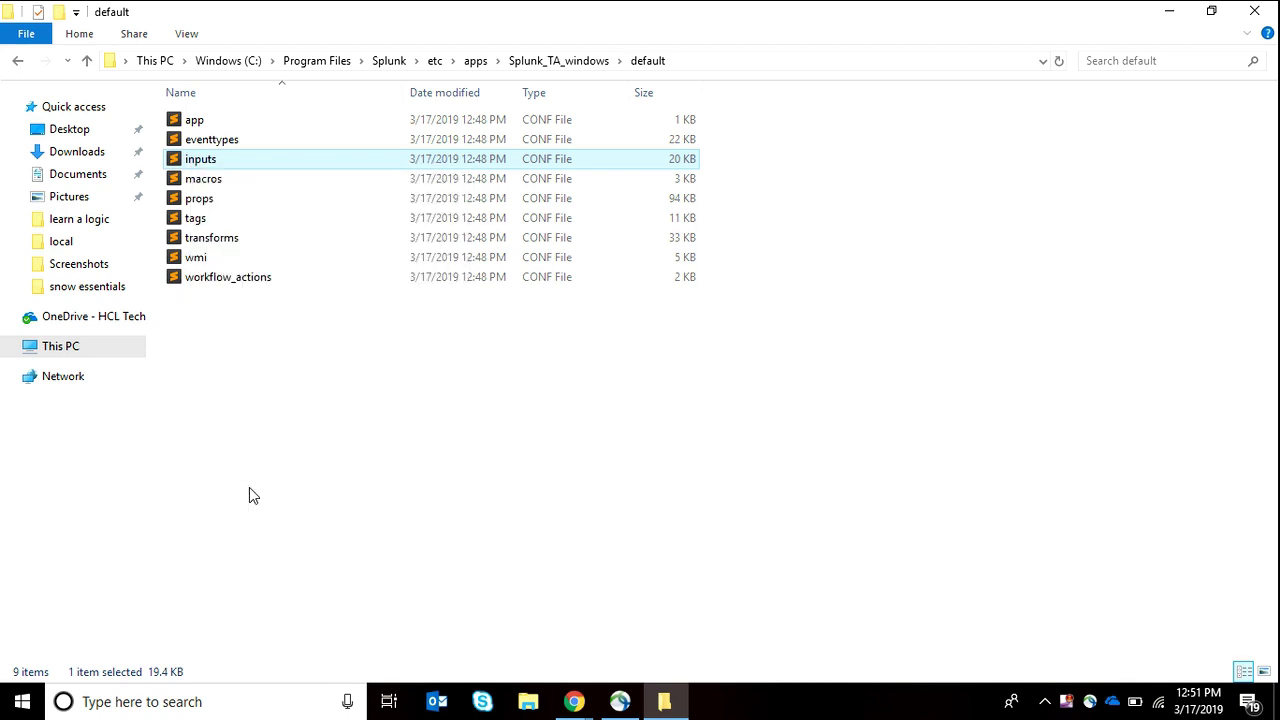
Step: Create a 'local' folder in Splunk_TA_windows and paste inputs.conf into it with admin permission
key("alt+Up")
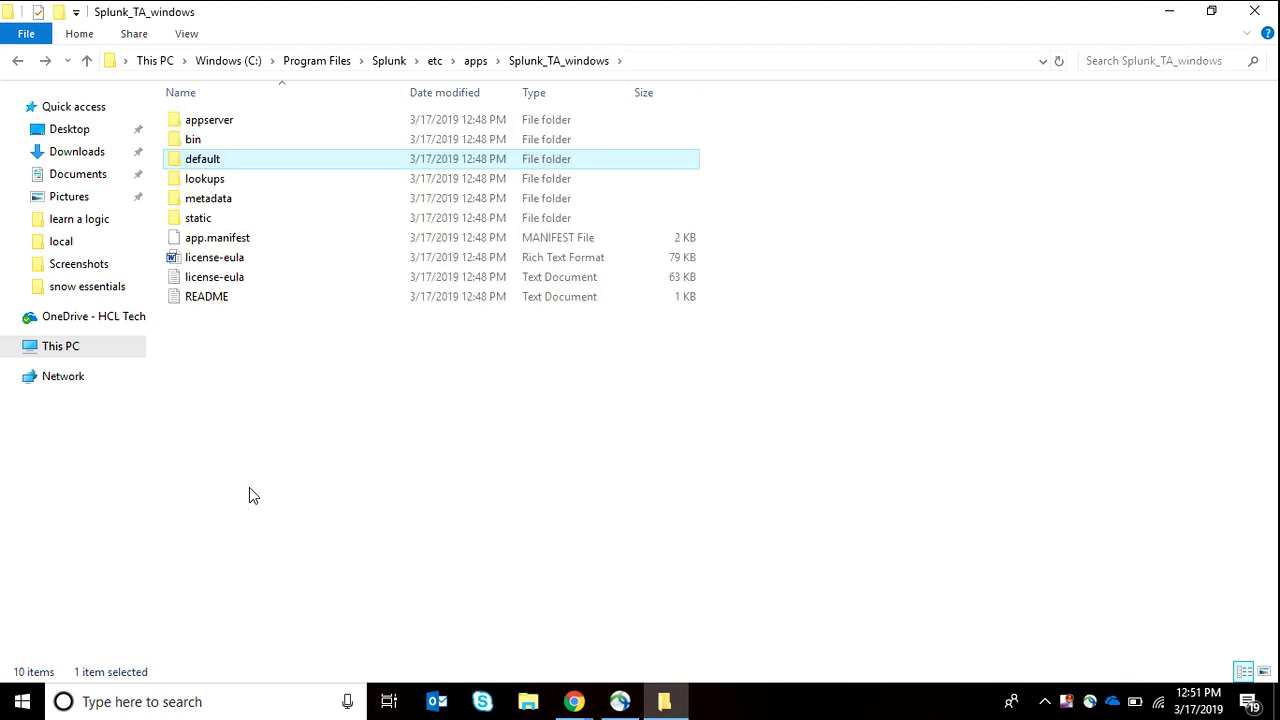
right_click(249, 496)
mouse_move(330, 447)
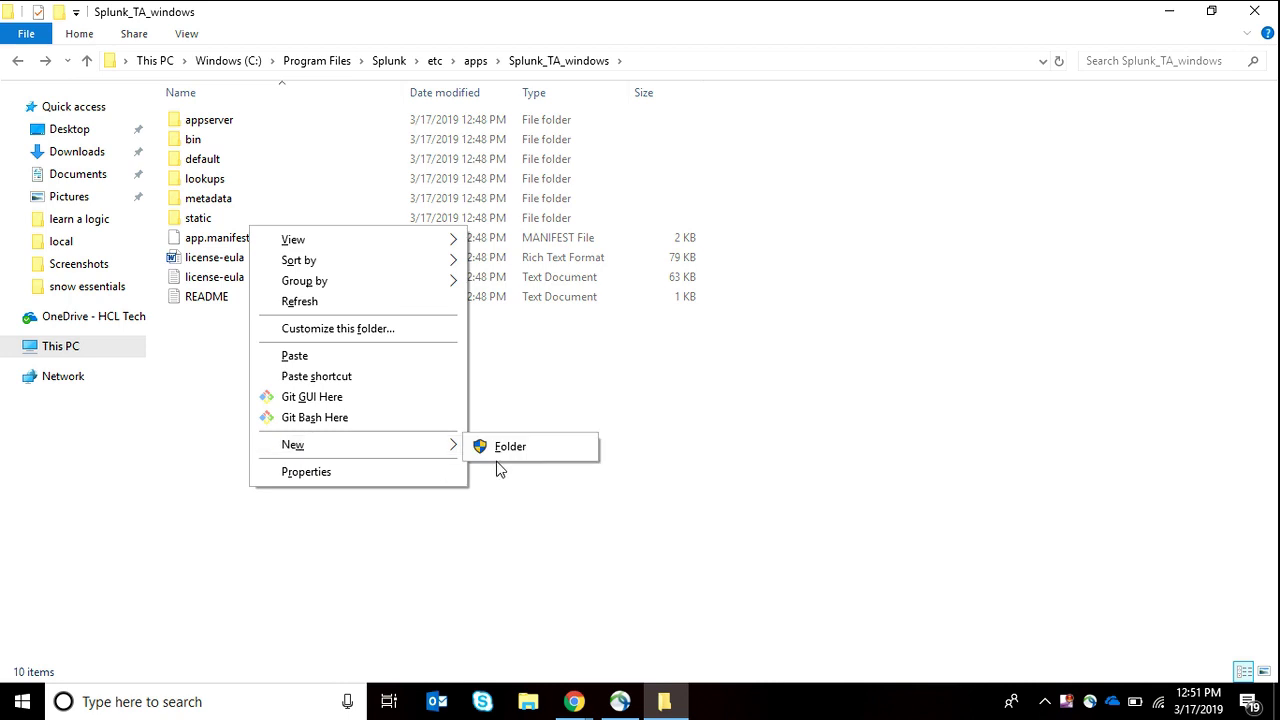
left_click(505, 448)
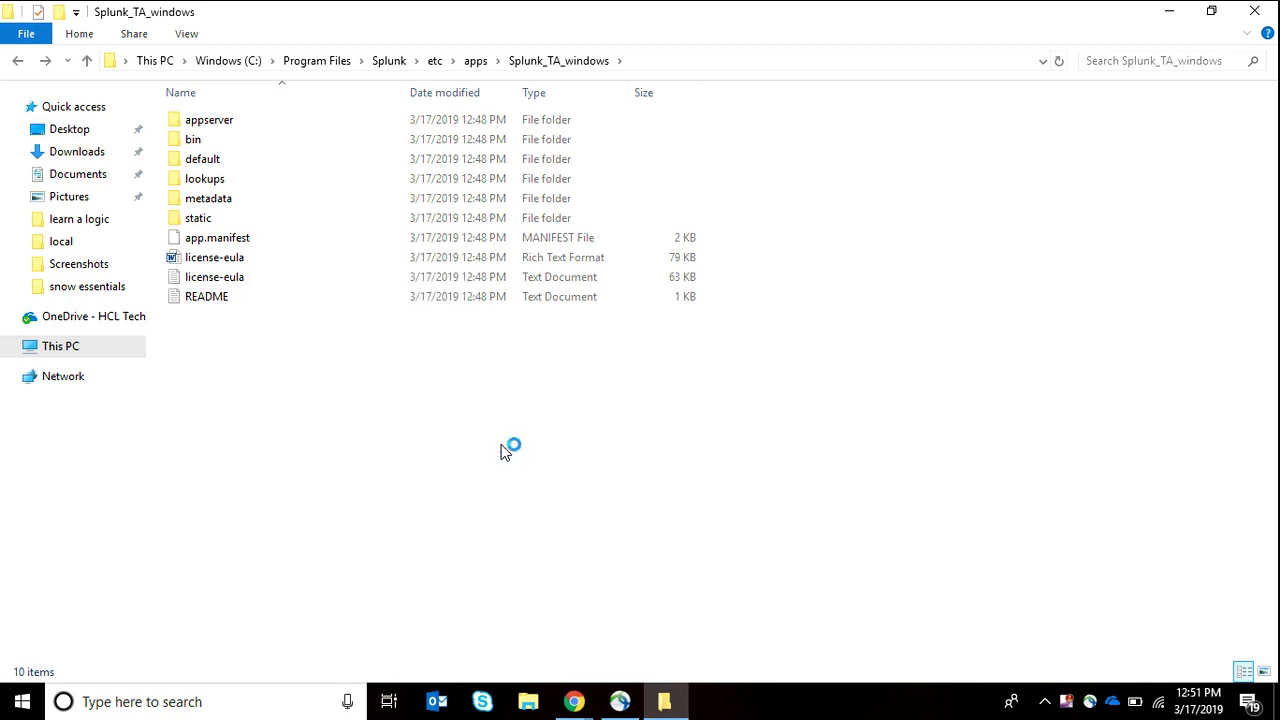
type("local")
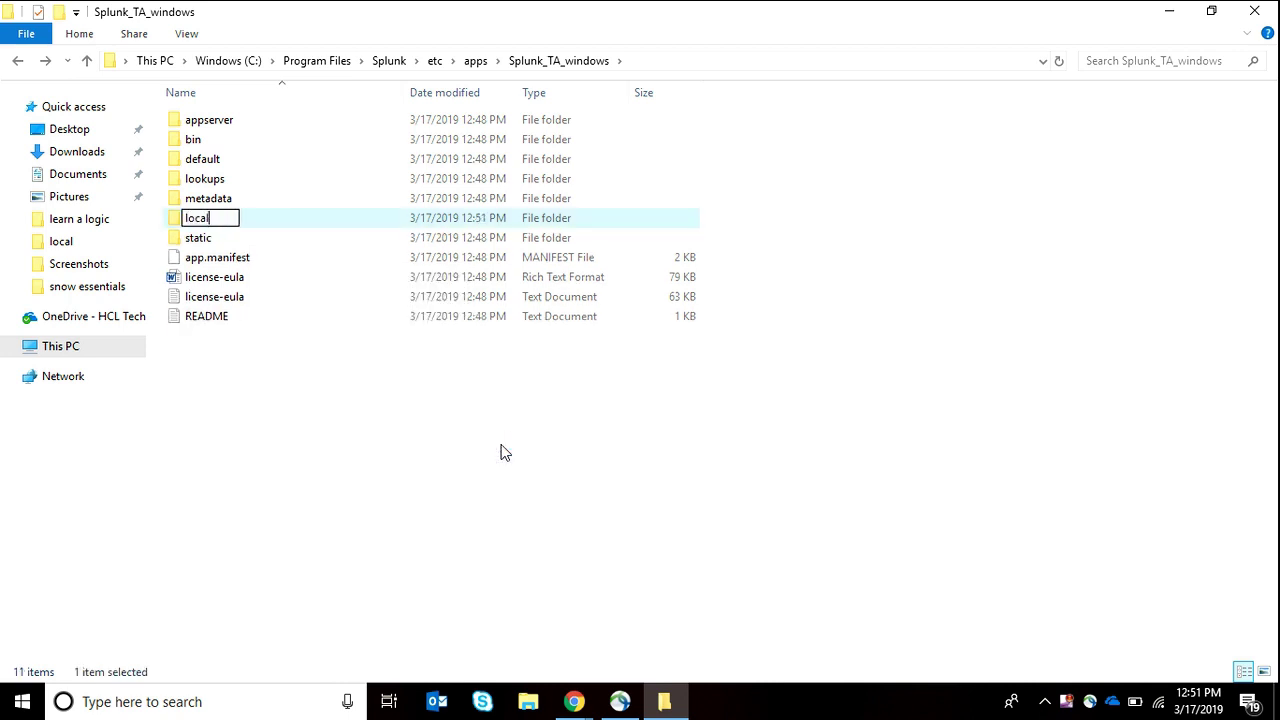
key("Return")
key("Return")
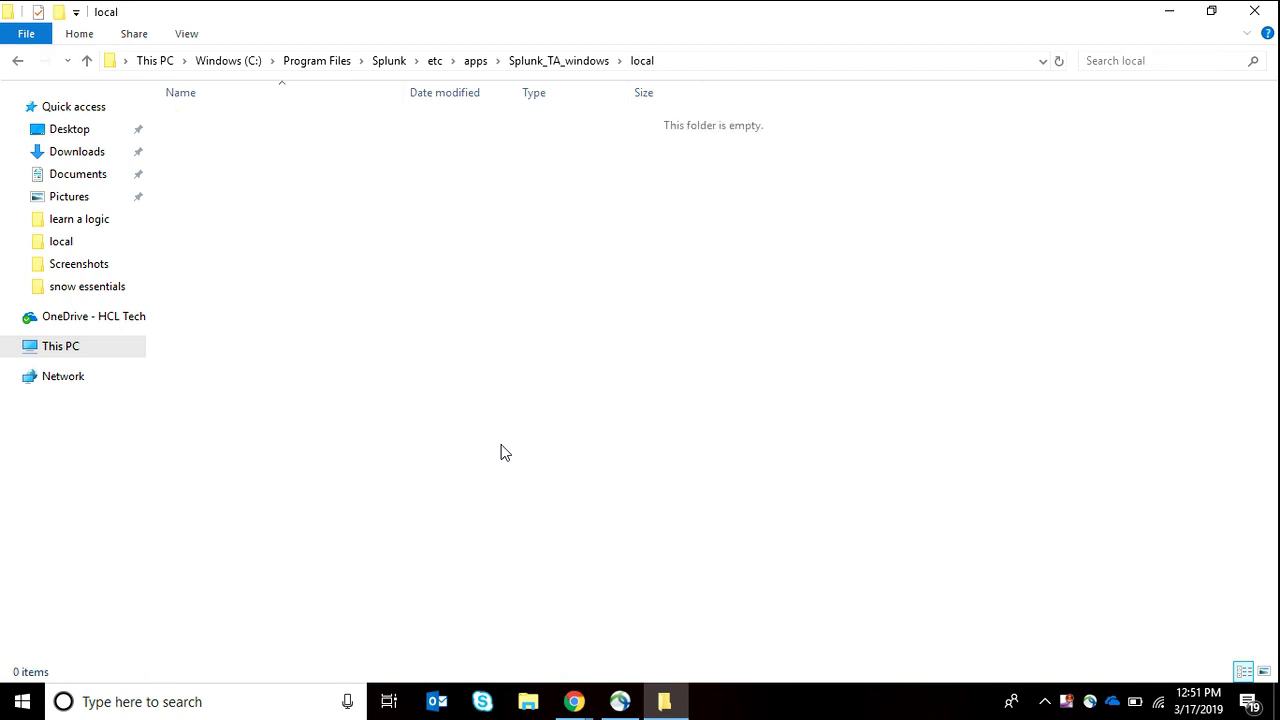
right_click(504, 452)
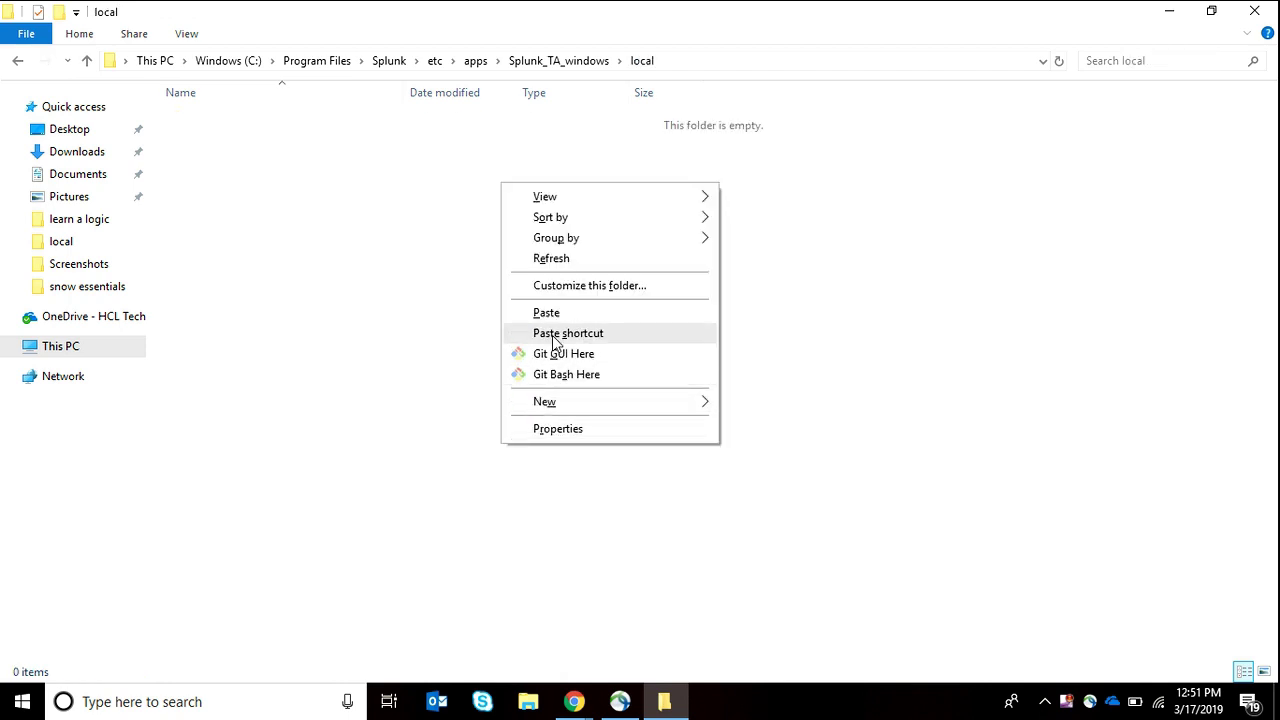
left_click(533, 311)
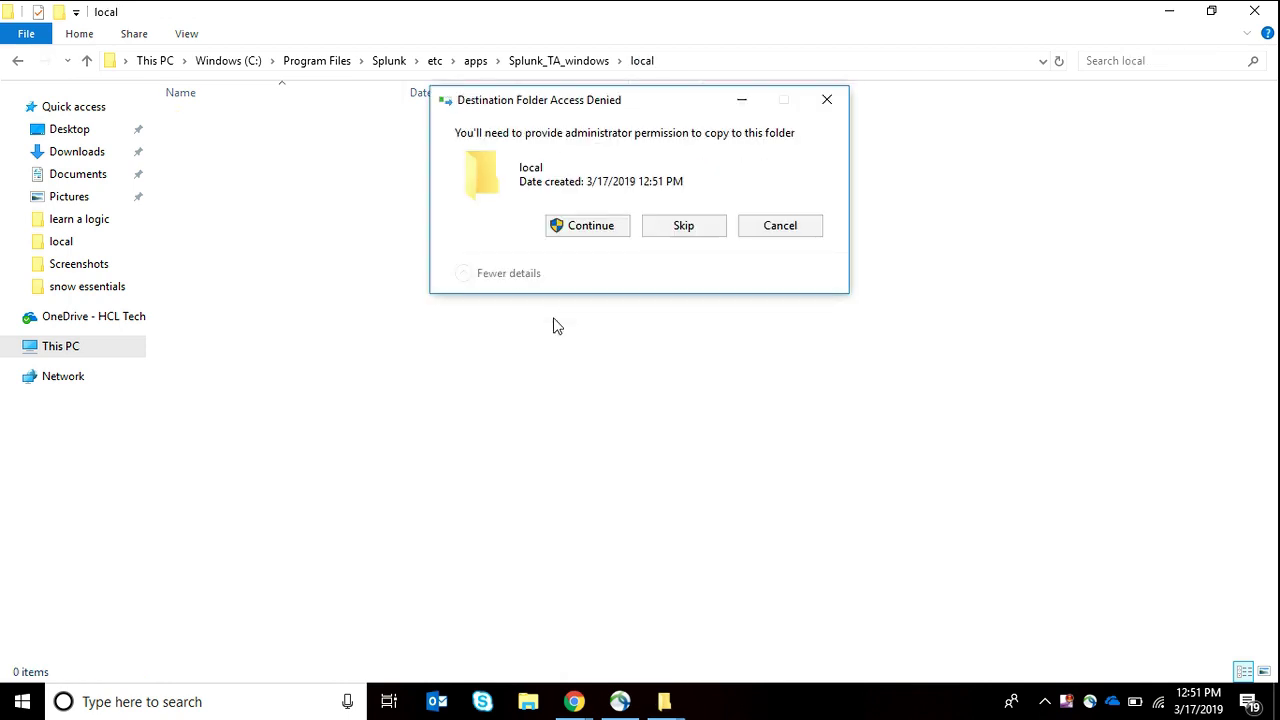
left_click(587, 227)
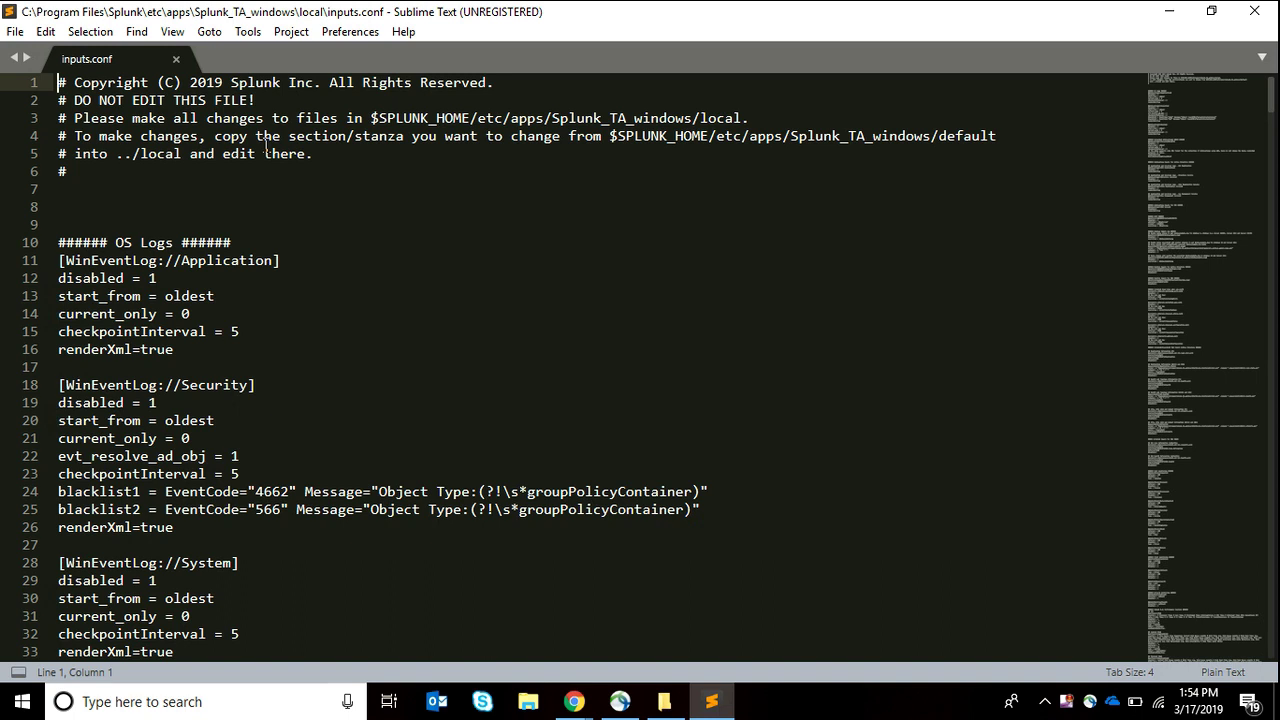
Step: Delete the opening comment and blank lines above the OS Logs header in inputs.conf
key("shift+Down")
key("shift+Down")
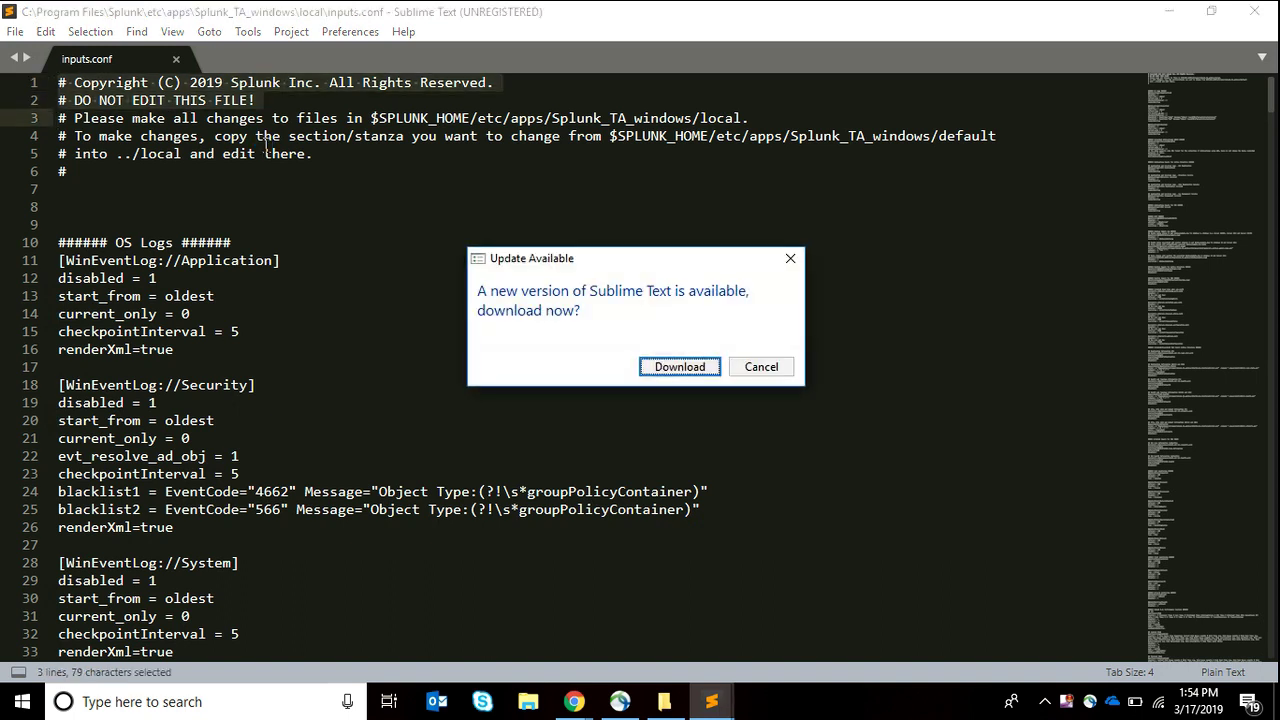
left_click(760, 367)
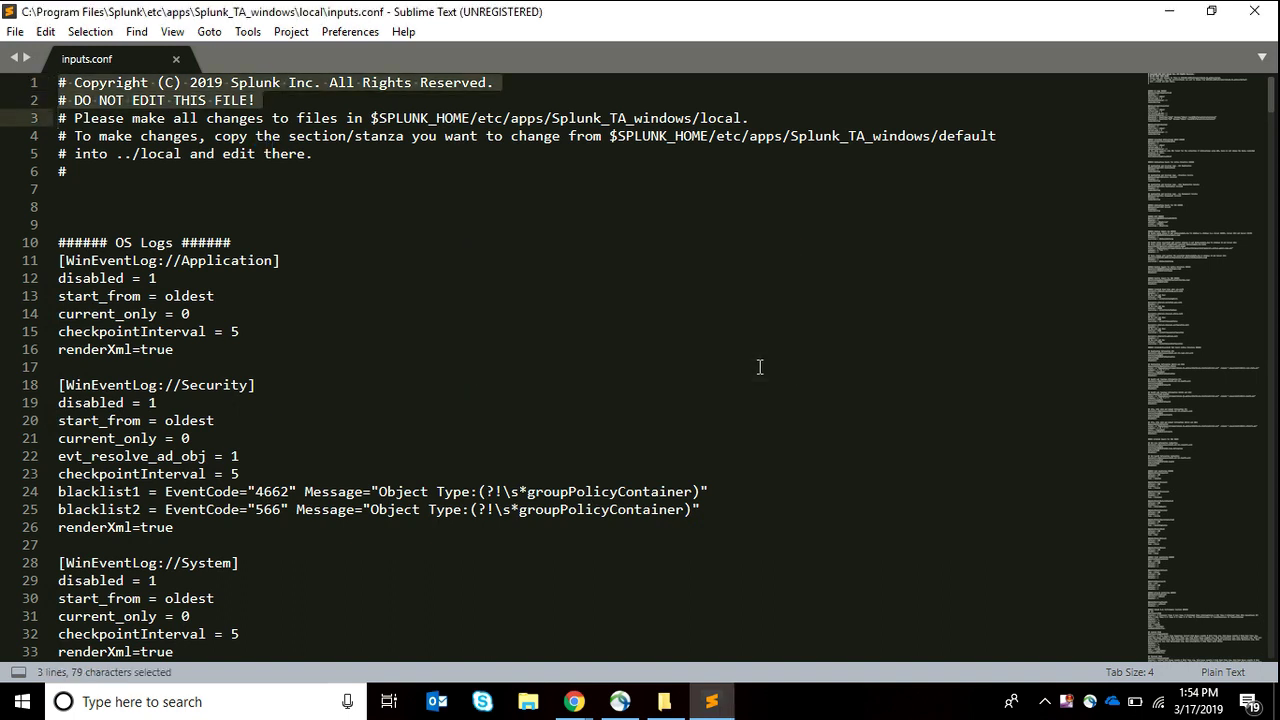
key("shift+Down")
key("shift+Down")
key("shift+Down")
key("shift+Down")
key("Delete")
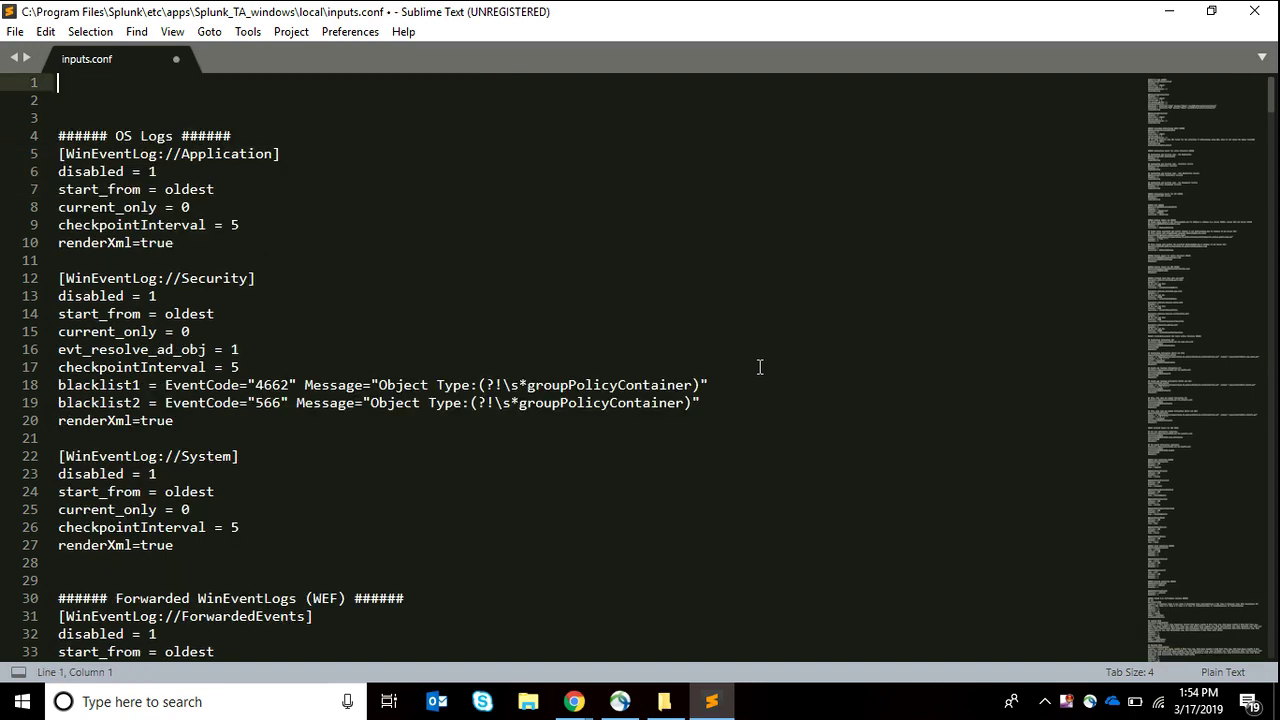
key("Delete")
key("Delete")
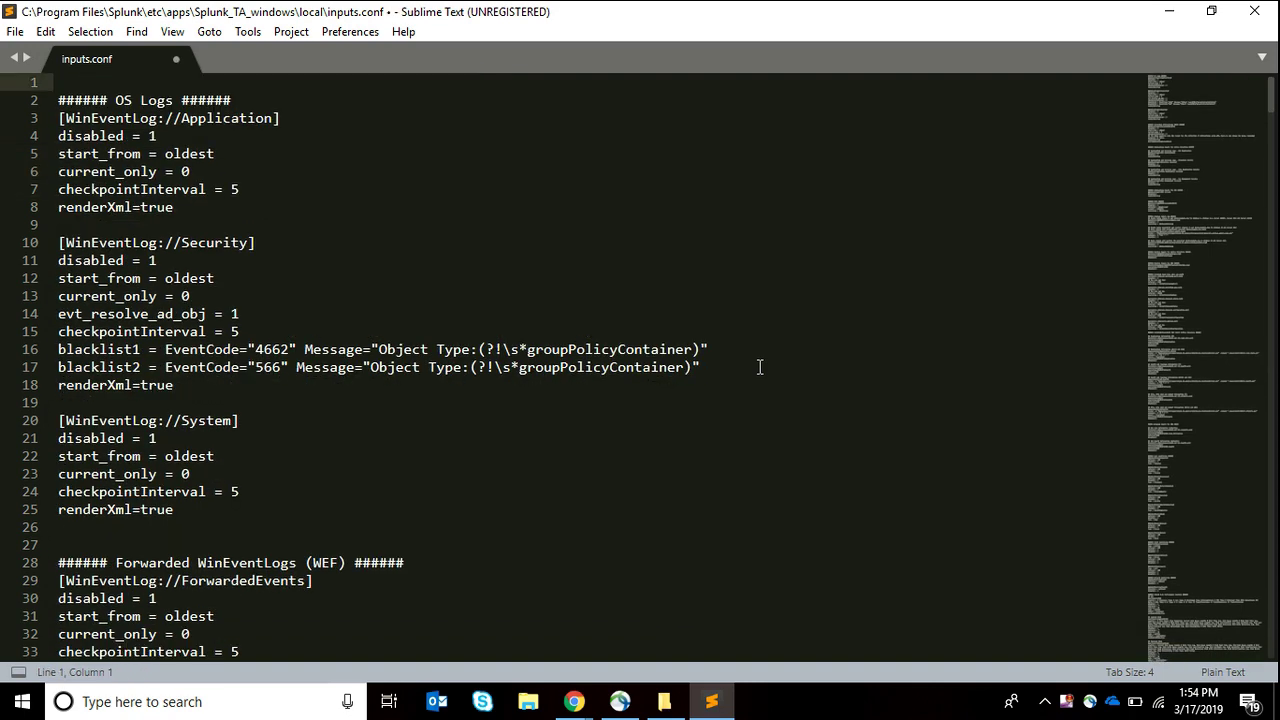
key("Delete")
Step: Delete every stanza after [WinEventLog://Application] to the end of the file
key("Down")
key("Down")
key("Down")
key("Down")
key("Down")
key("Down")
key("Down")
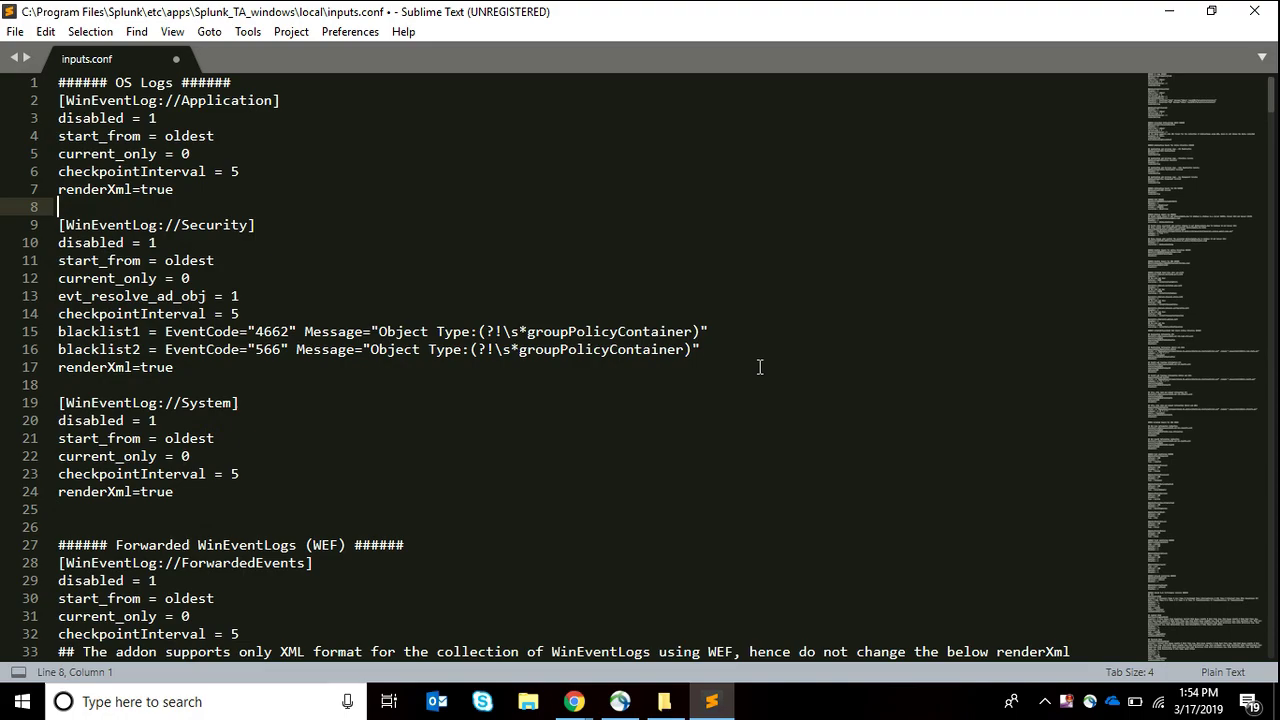
key("shift+Page_Down")
key("shift+Page_Down")
key("shift+Page_Down")
key("shift+Page_Down")
key("shift+Page_Down")
key("shift+Page_Down")
key("shift+Page_Down")
key("shift+Page_Down")
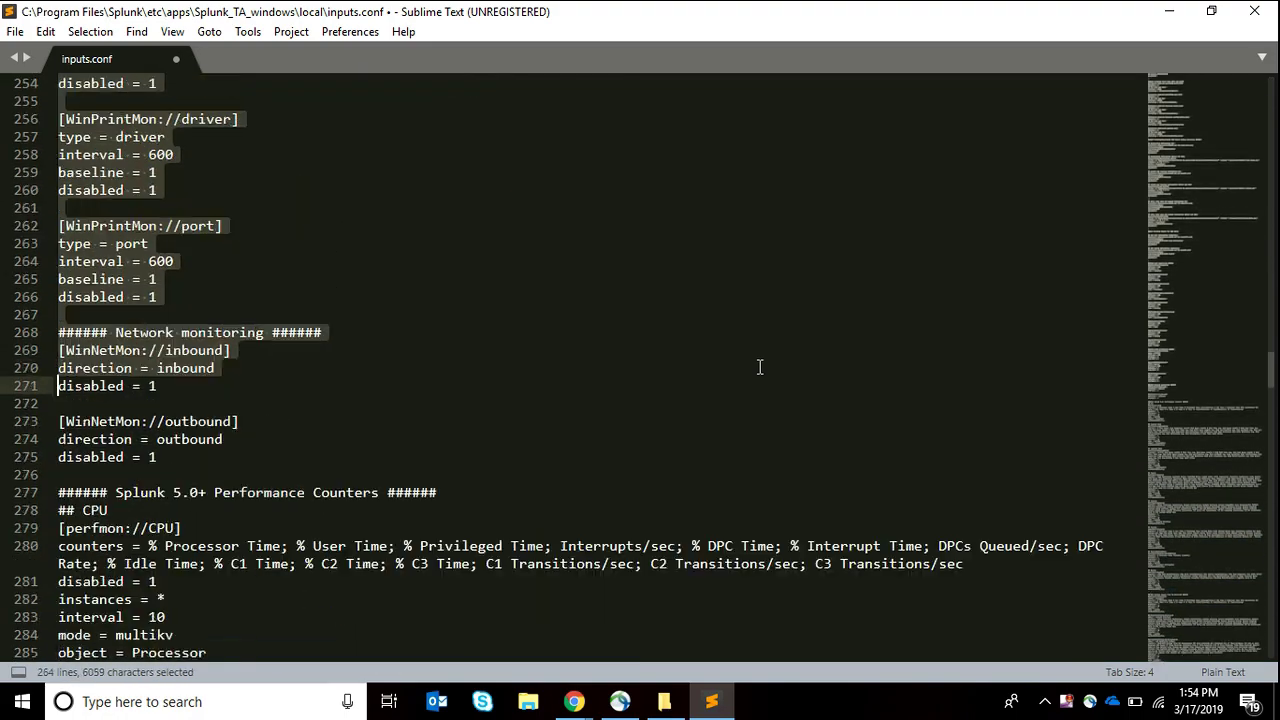
key("shift+Page_Down")
key("shift+Page_Down")
key("shift+Page_Down")
key("shift+Page_Down")
key("shift+Page_Down")
key("shift+Page_Down")
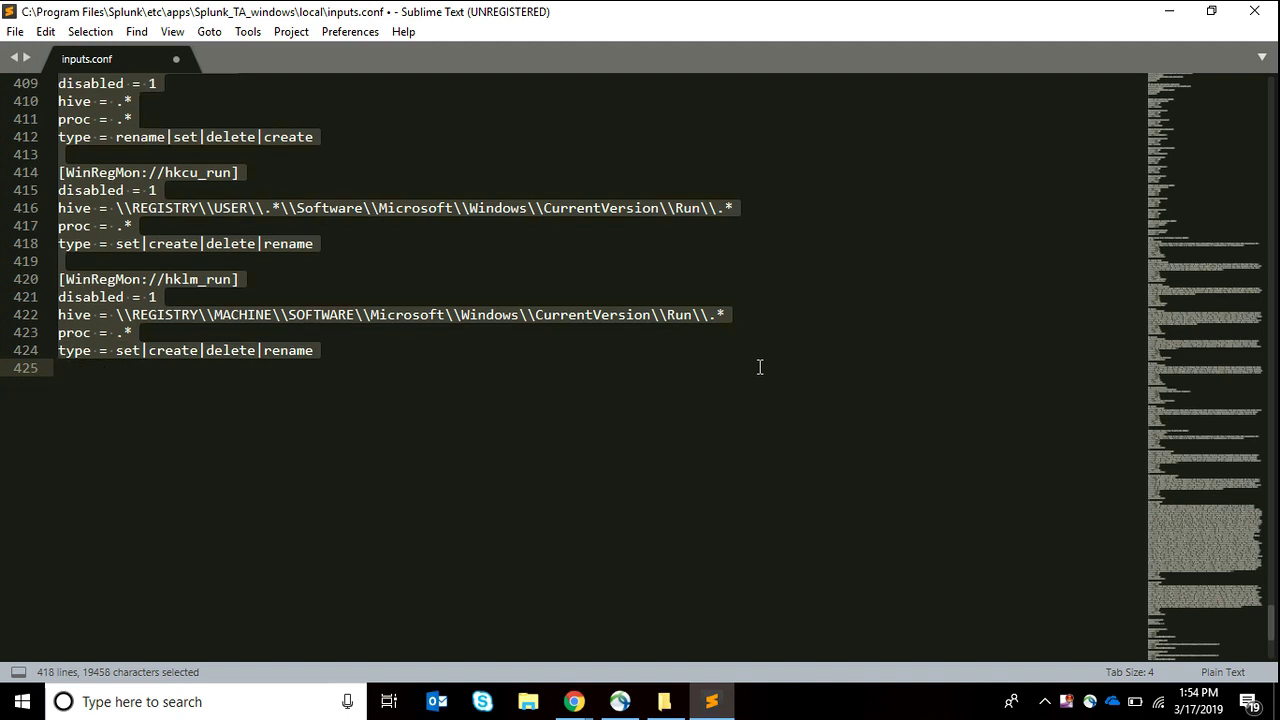
key("BackSpace")
type("renderXml=true")
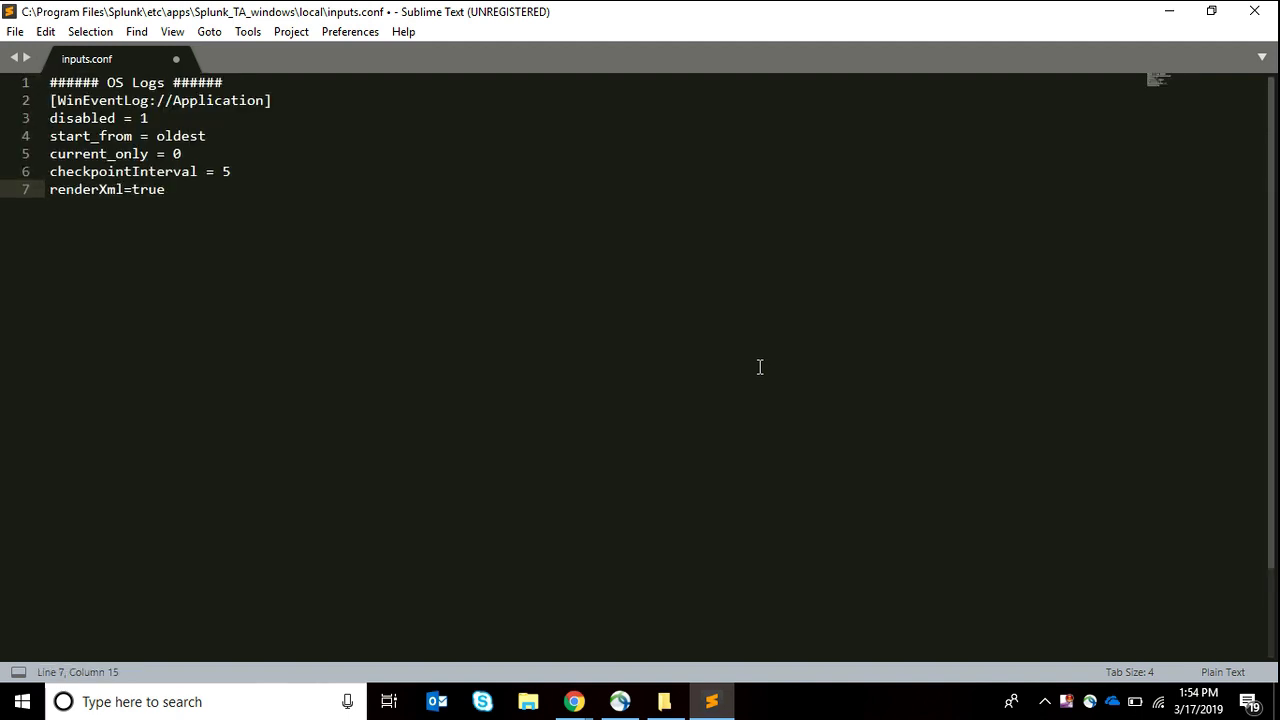
Step: Change disabled to 0 and add 'index = mar17' below it
left_click(152, 118)
key("BackSpace")
type("0")
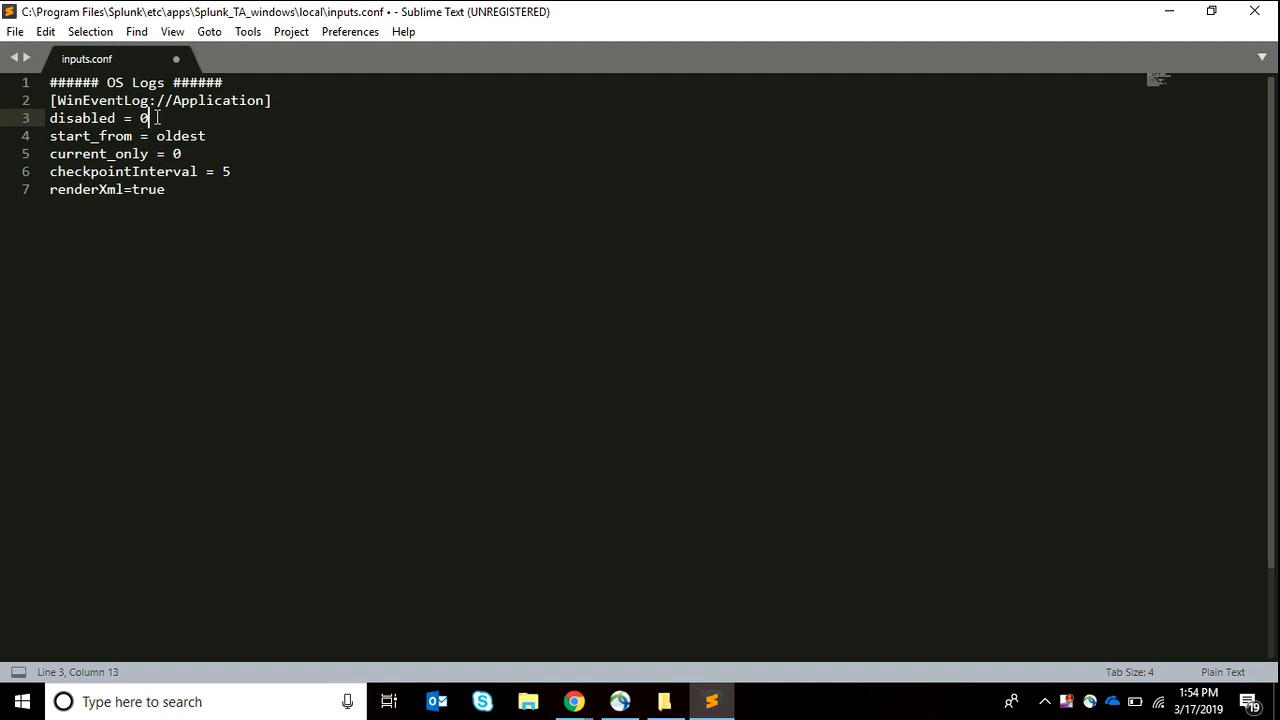
key("Return")
type("inde")
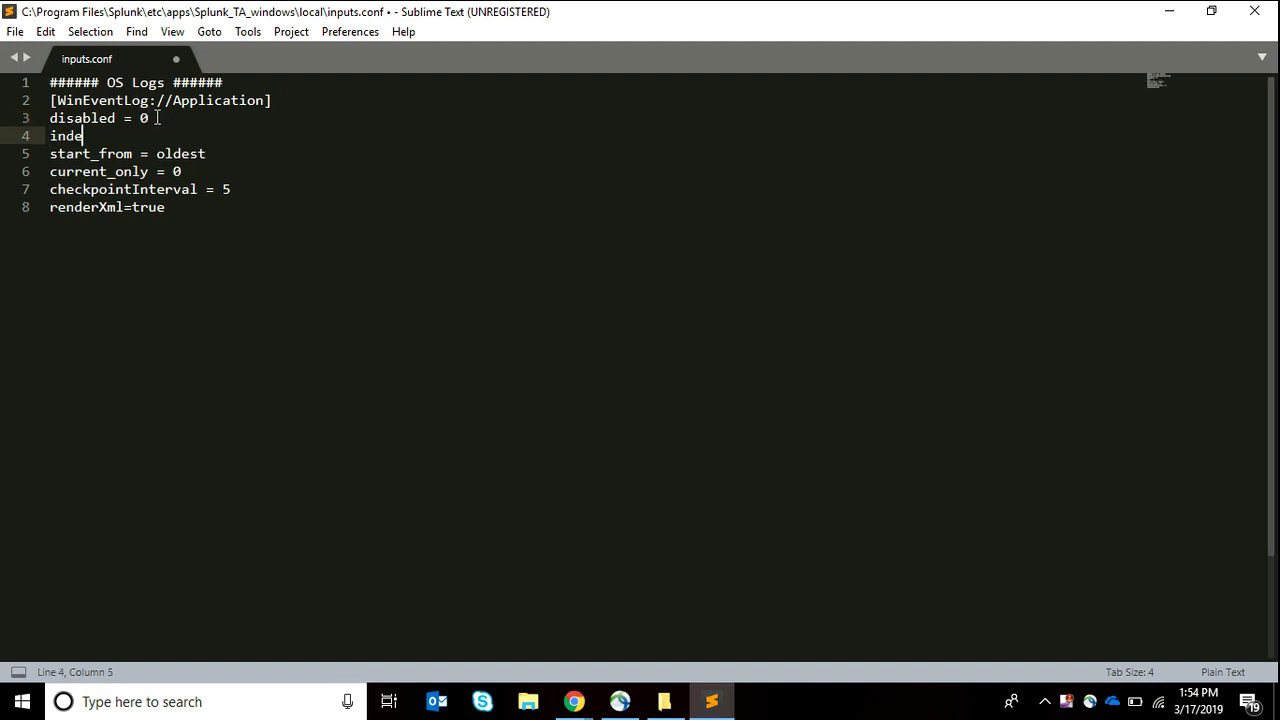
type("x = mar17")
left_click_drag(115, 138, 157, 138)
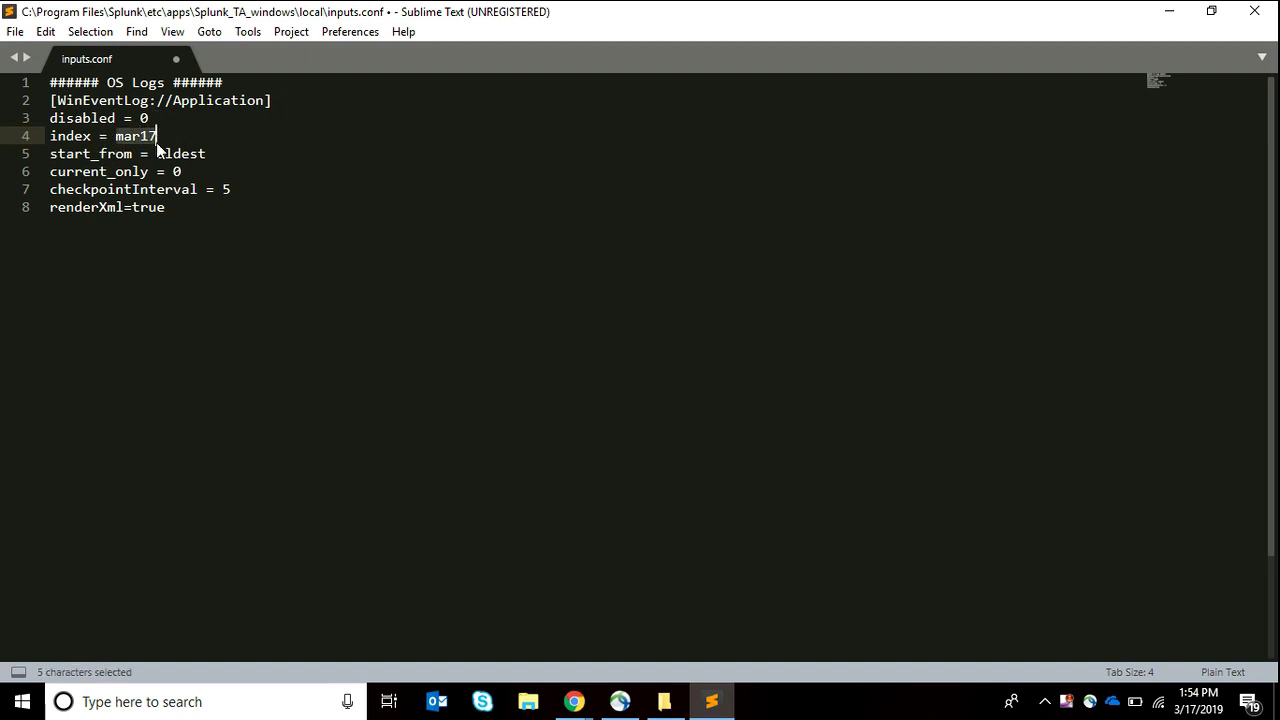
left_click(195, 151)
Step: Set renderXml to 0, save inputs.conf and close Sublime Text
left_click(187, 210)
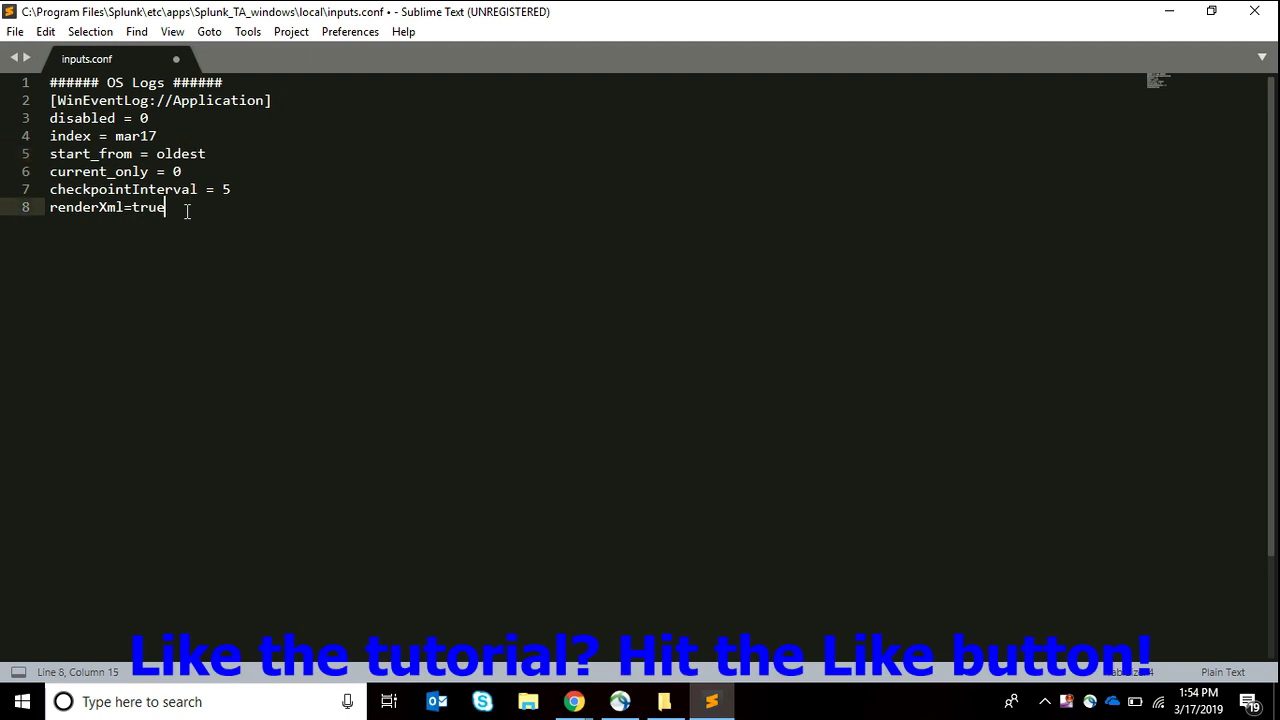
key("BackSpace")
key("BackSpace")
key("BackSpace")
key("BackSpace")
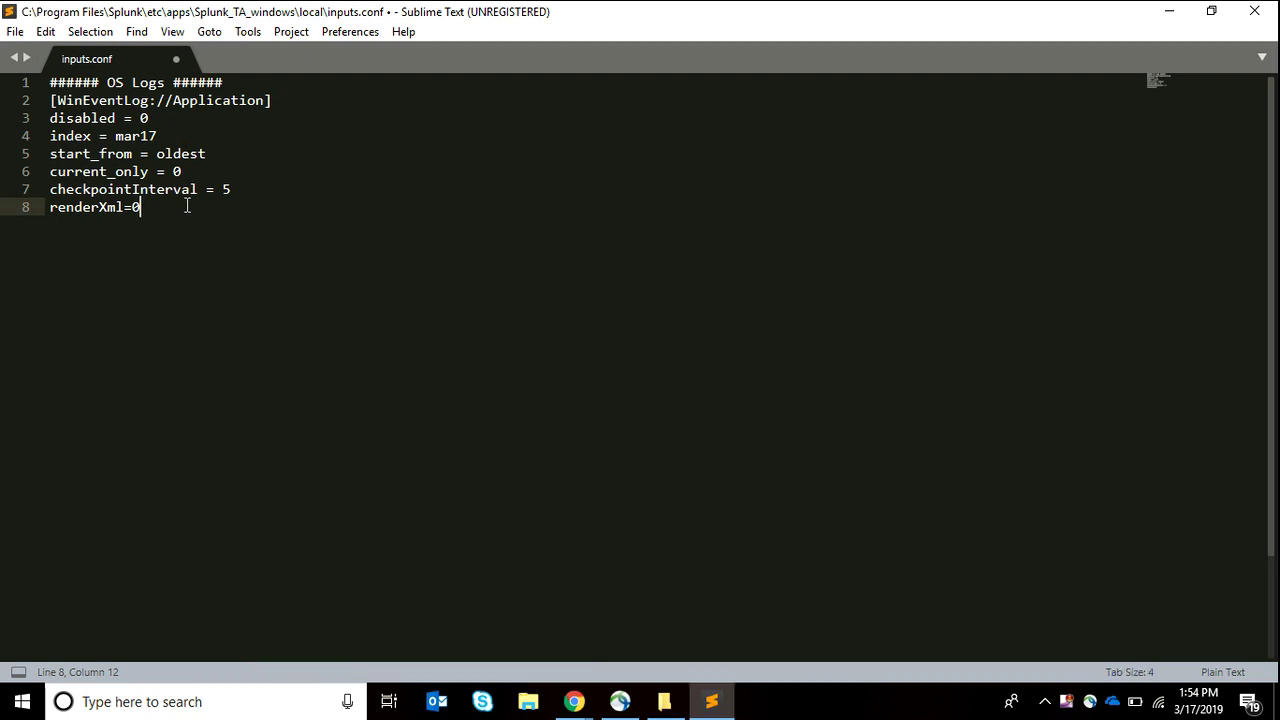
key("ctrl+s")
left_click(1254, 11)
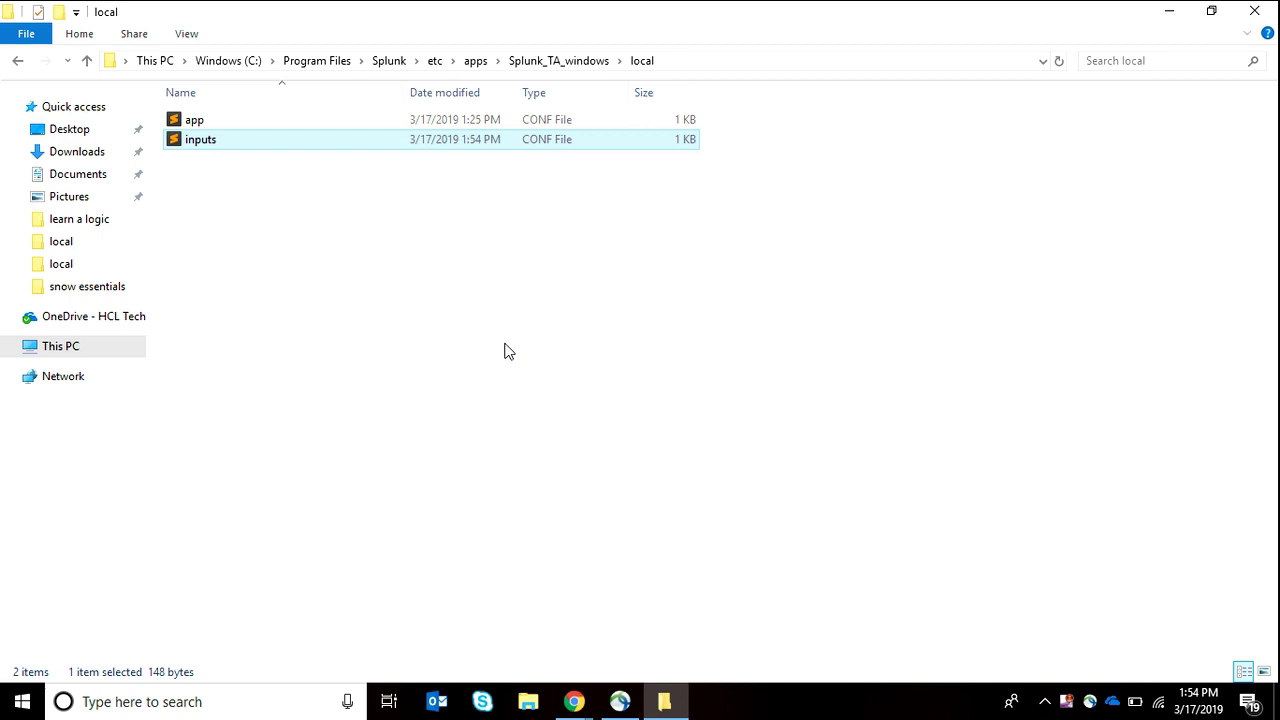
Step: Run 'splunk restart' in a Command Prompt from C:\Program Files\Splunk\bin, then exit it
left_click(163, 712)
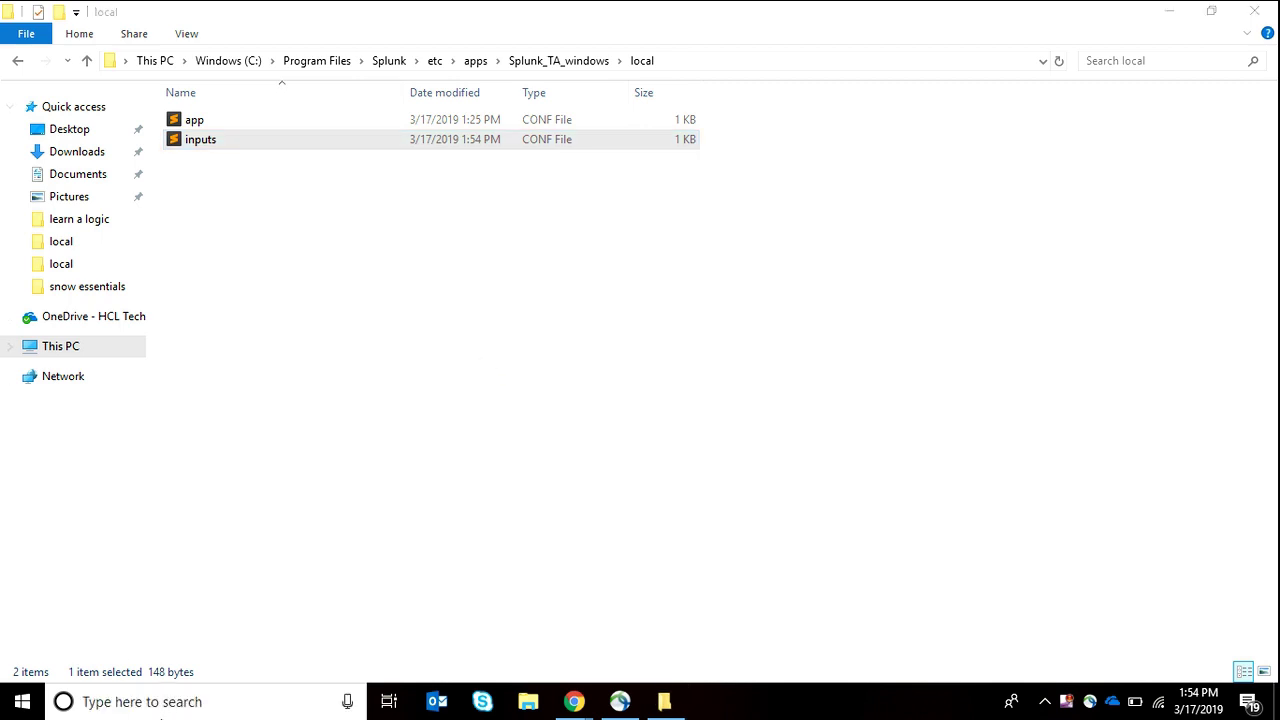
type("cmd")
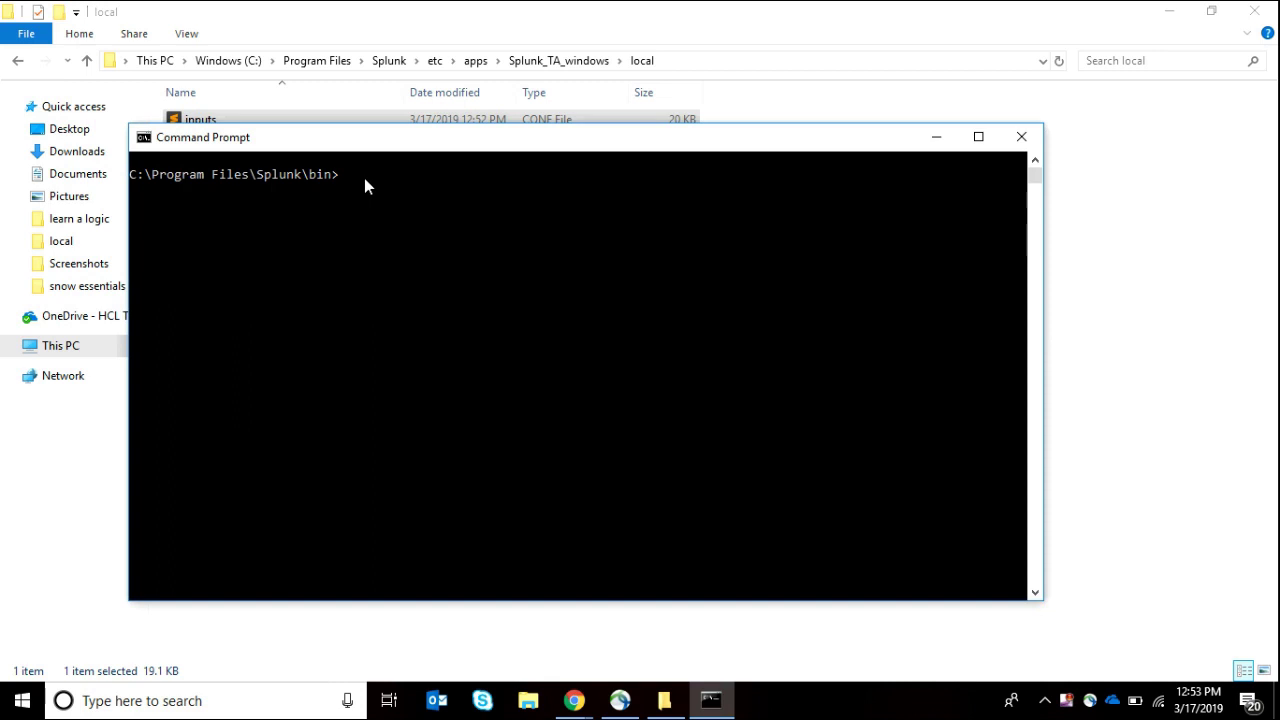
type("s")
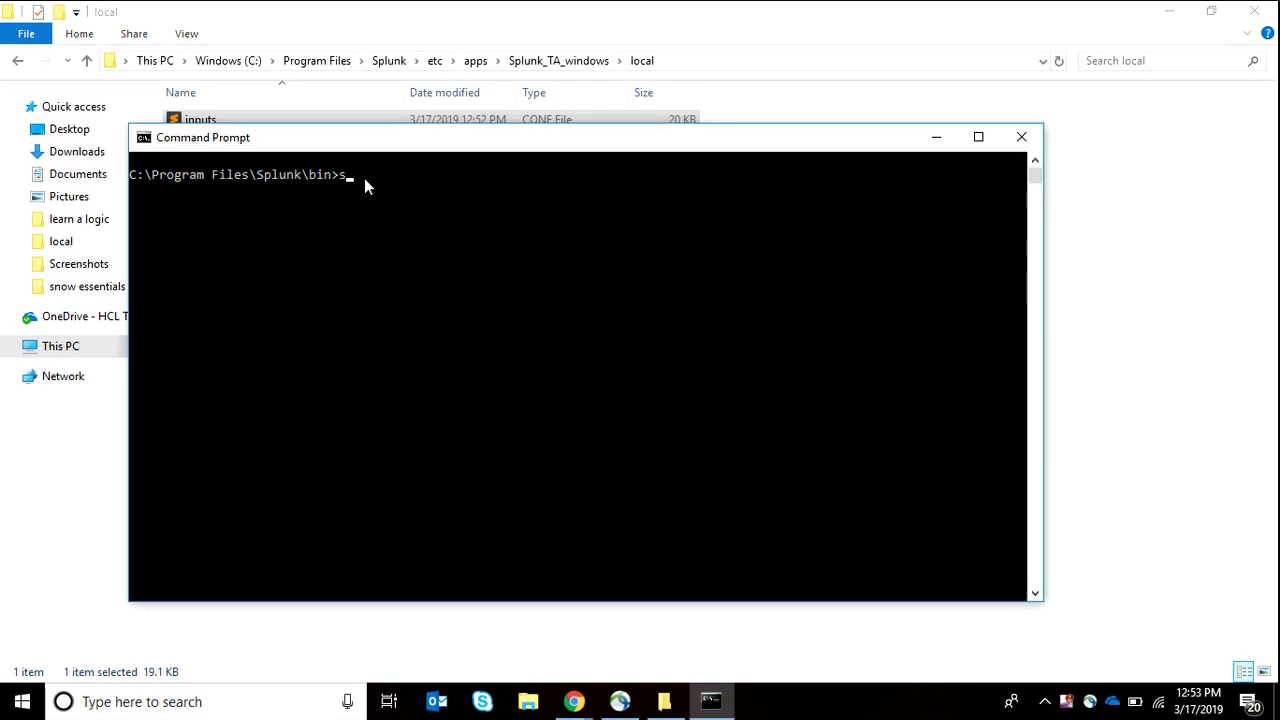
type("plunk restart")
key("Return")
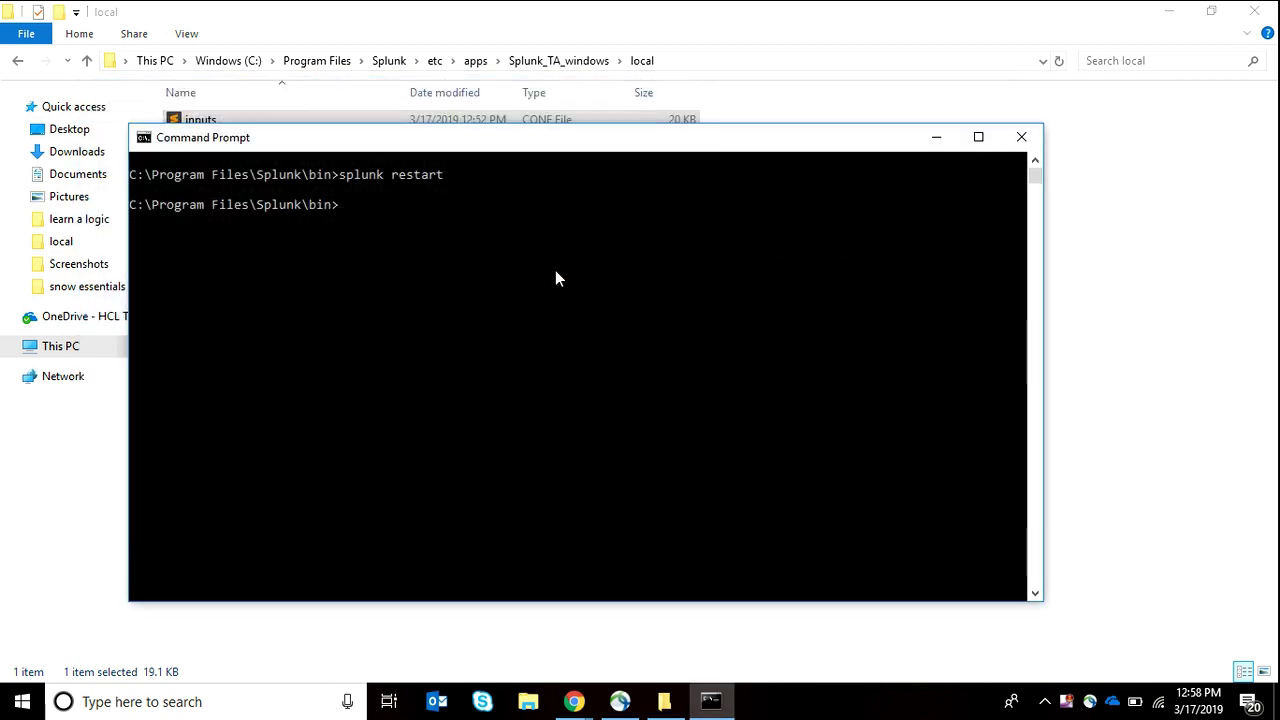
type("exit")
key("Return")
Step: Return to the Splunk browser window and open Search & Reporting from the home page
mouse_move(574, 701)
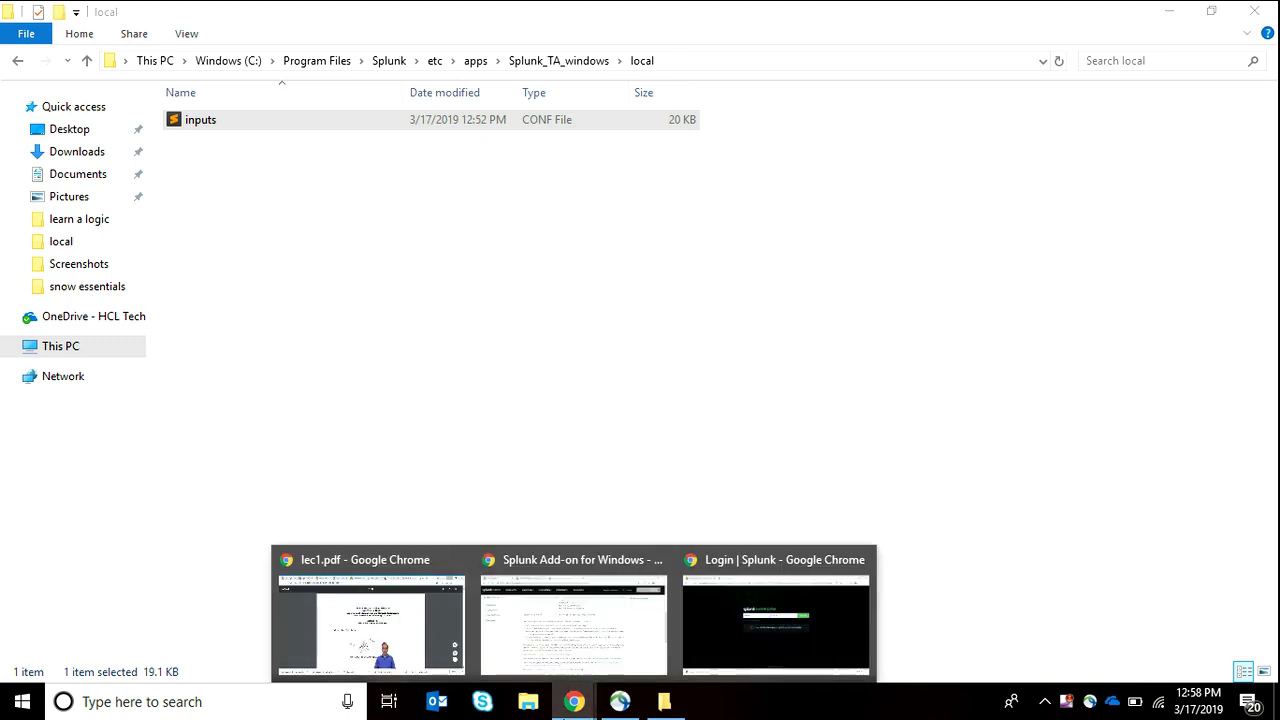
left_click(701, 638)
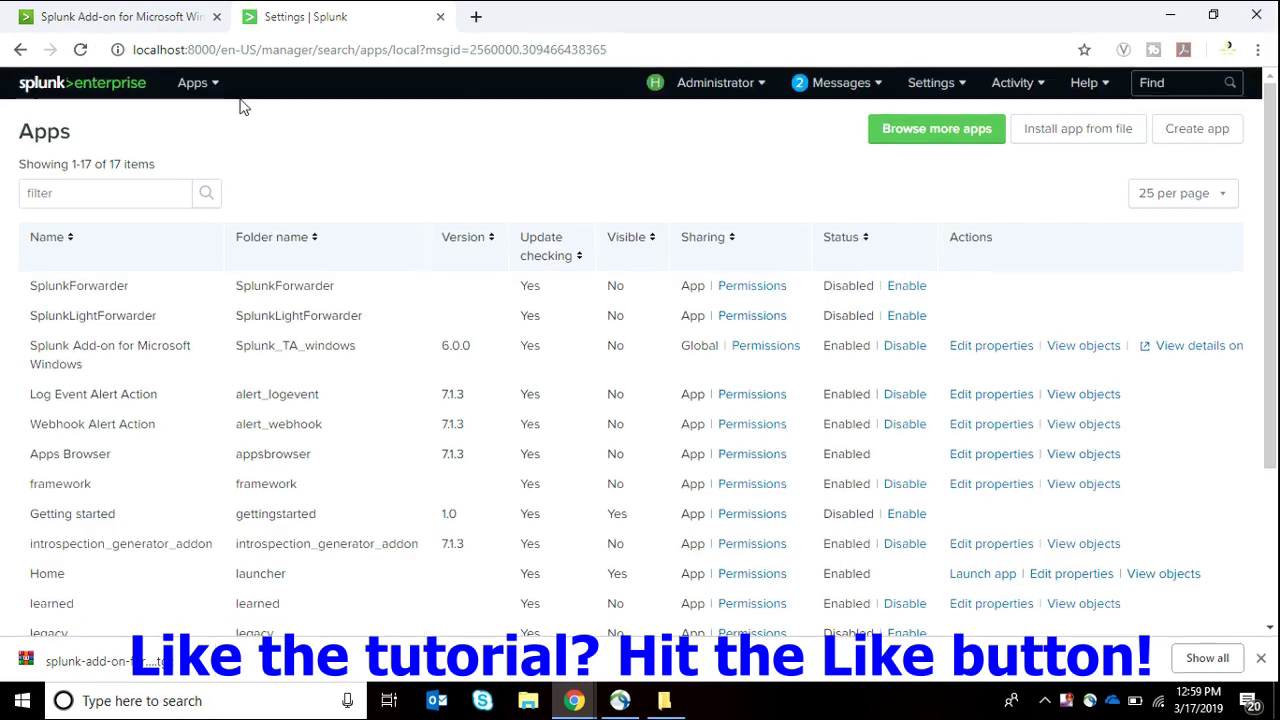
left_click(130, 84)
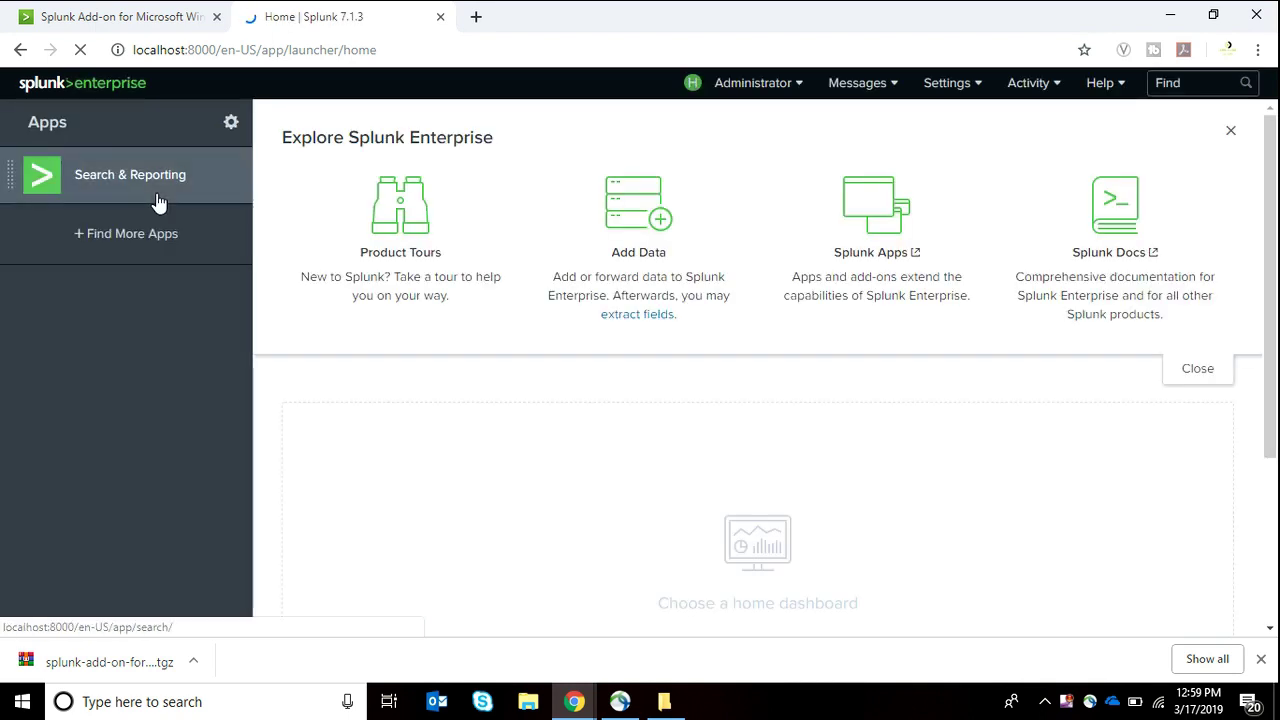
left_click(157, 202)
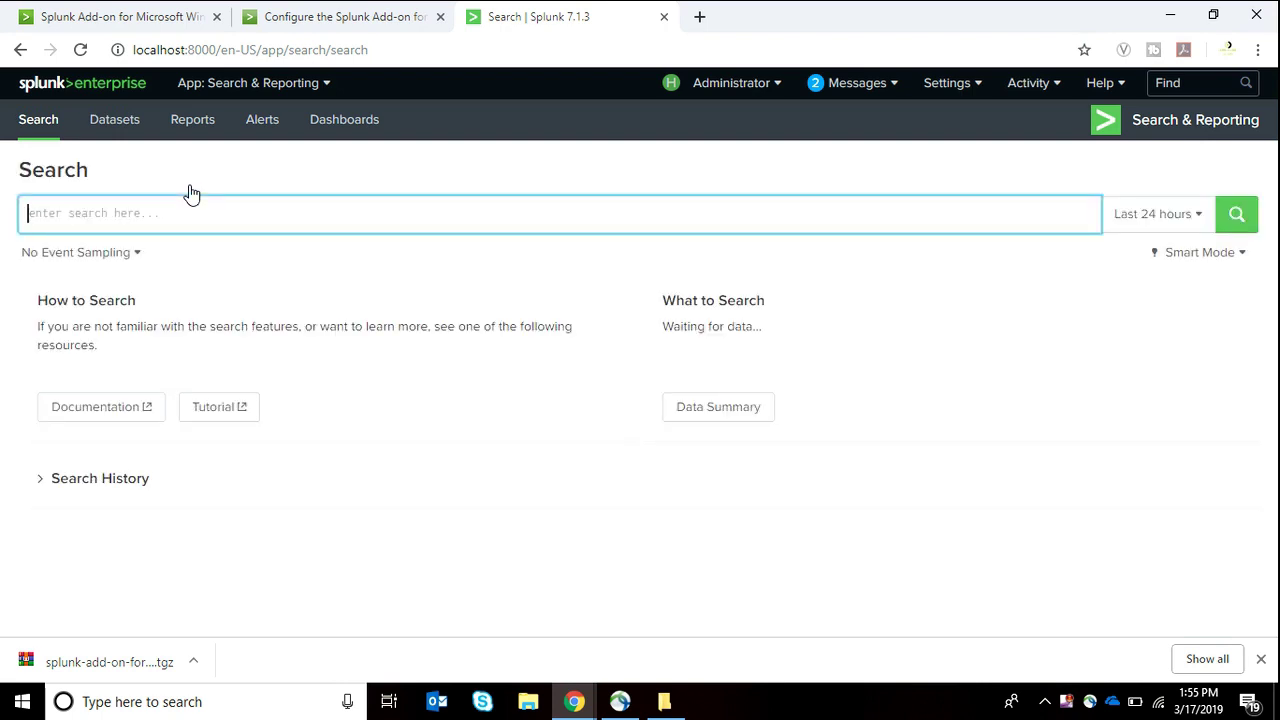
Step: Search index=mar17 with the Last 15 minutes time preset
type("index=ma")
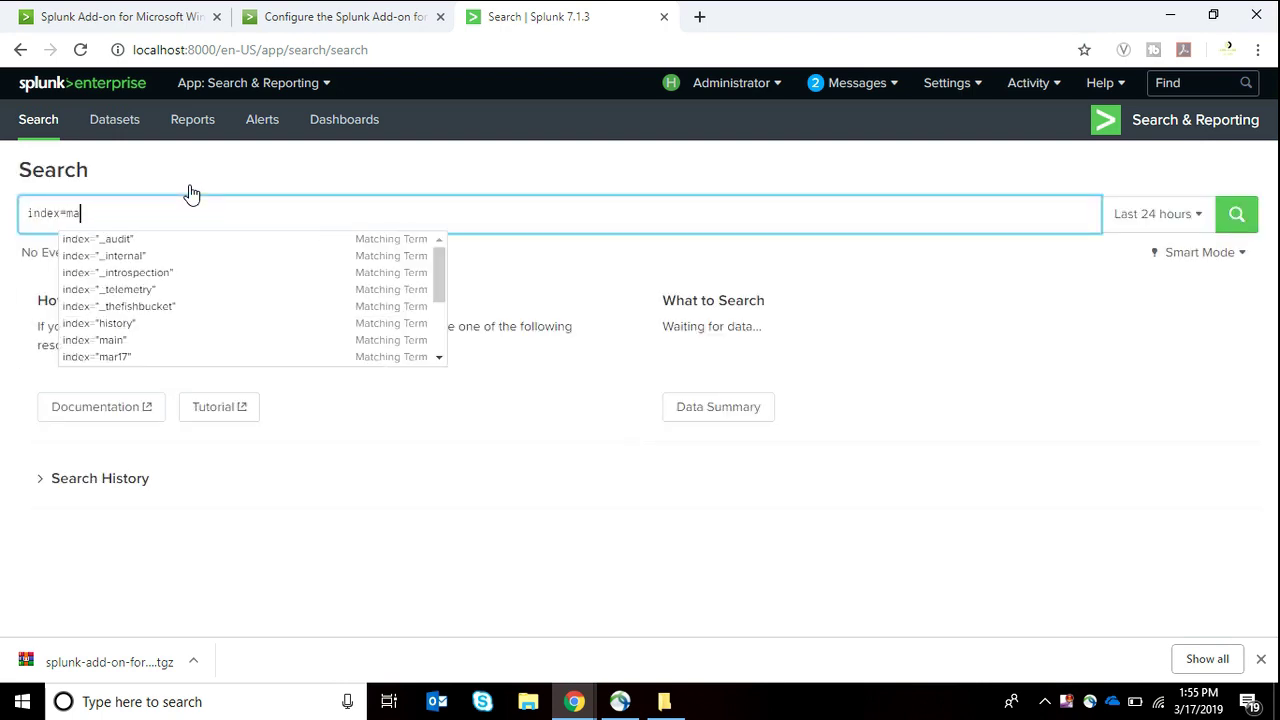
type("r17")
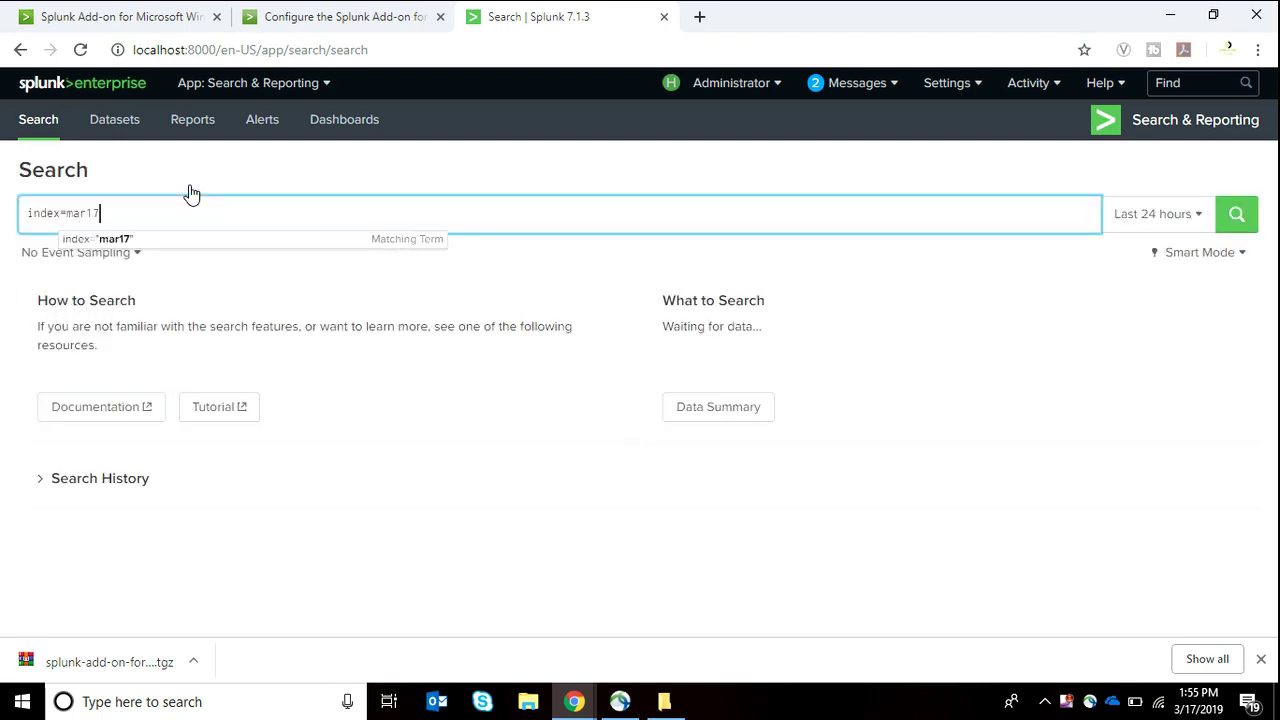
left_click(1153, 214)
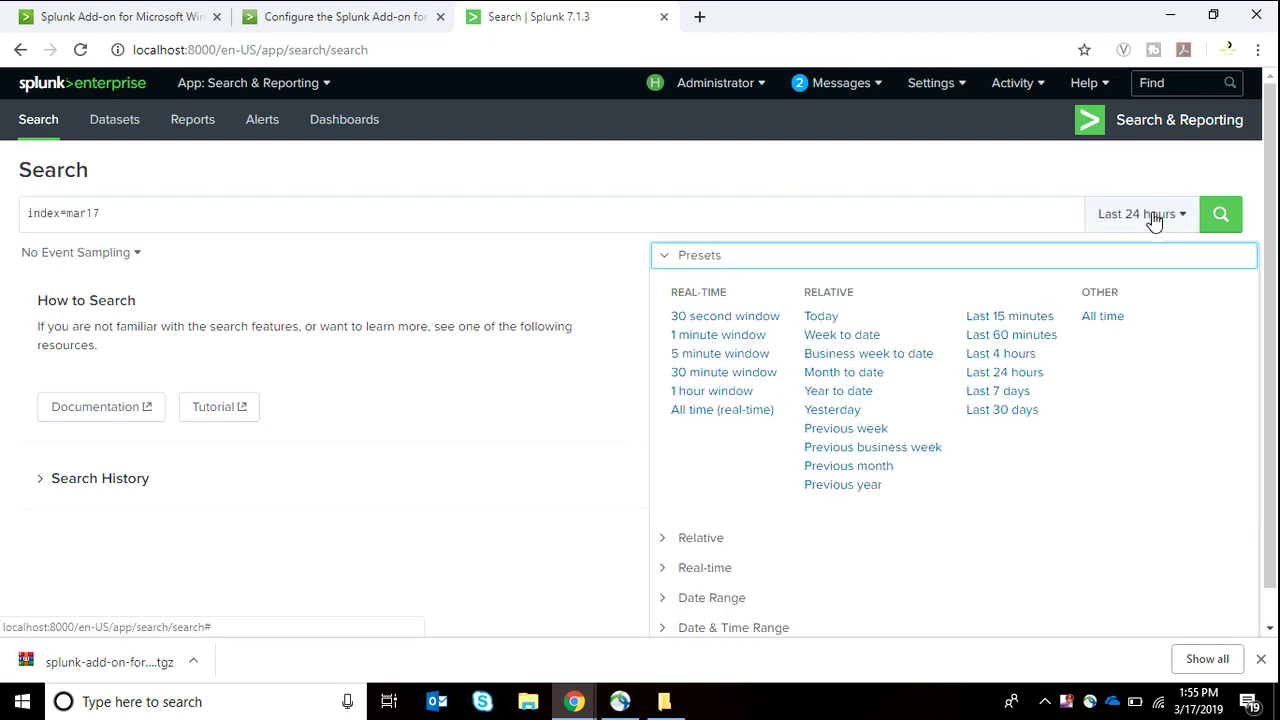
left_click(1016, 318)
left_click(1236, 216)
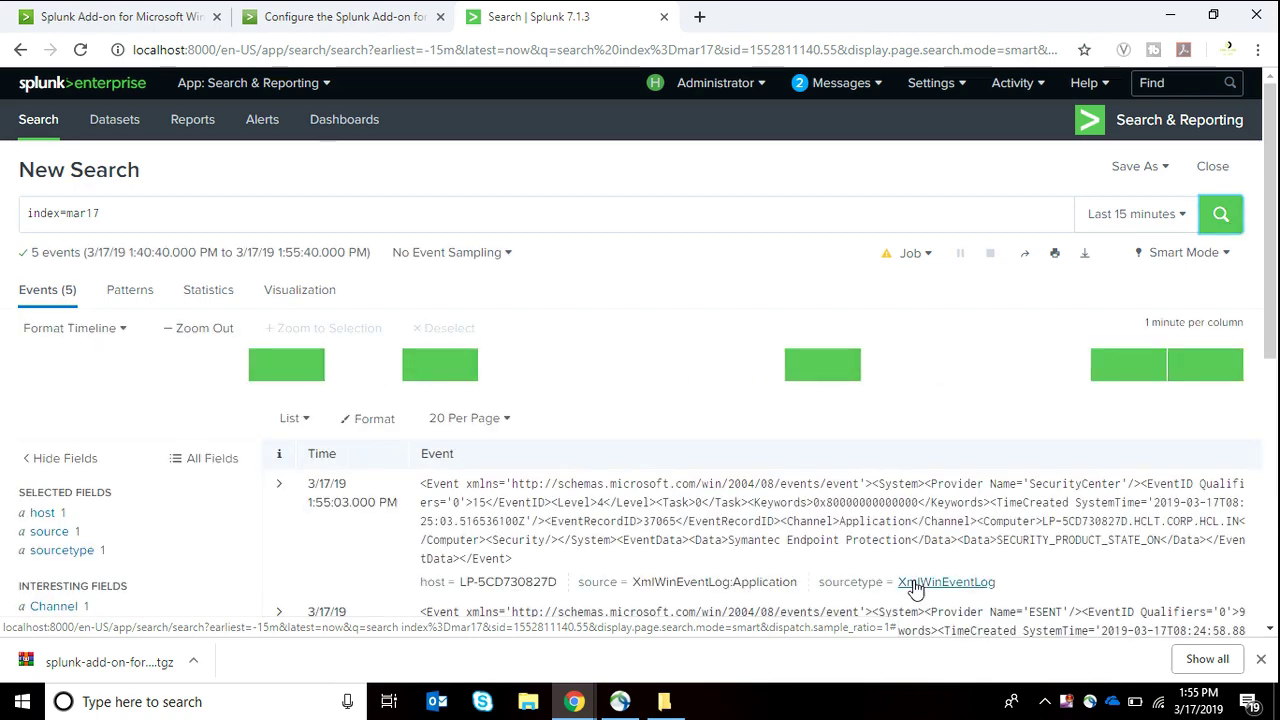
Step: Scroll through the five XmlWinEventLog Application events from SecurityCenter and ESENT
scroll(913, 588, "down", 5)
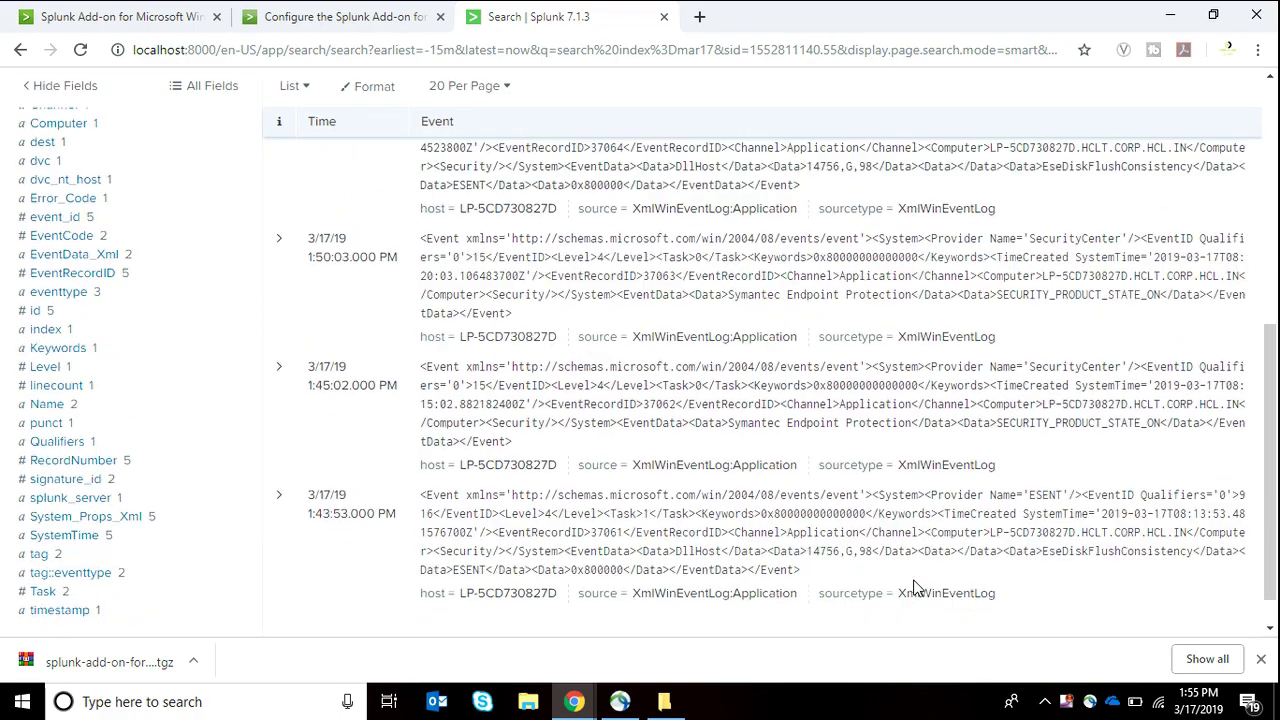
scroll(913, 588, "up", 5)
scroll(913, 588, "down", 5)
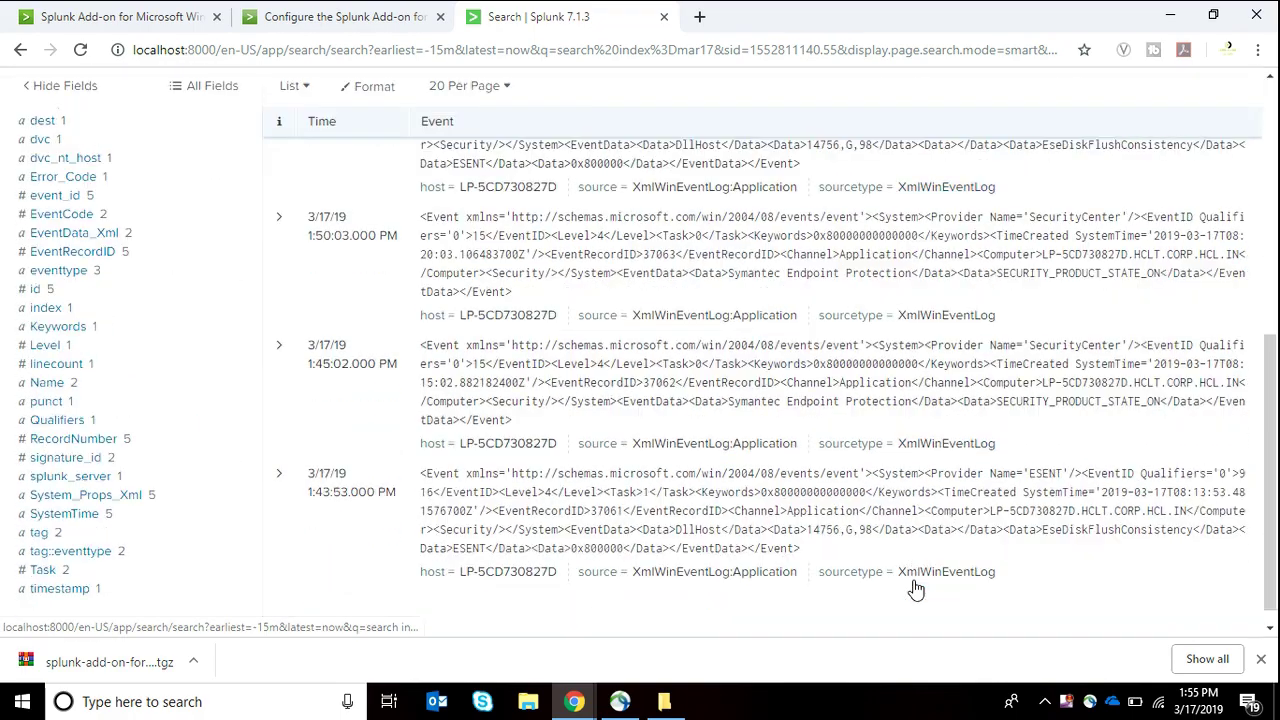
scroll(913, 588, "up", 5)
scroll(913, 585, "down", 2)
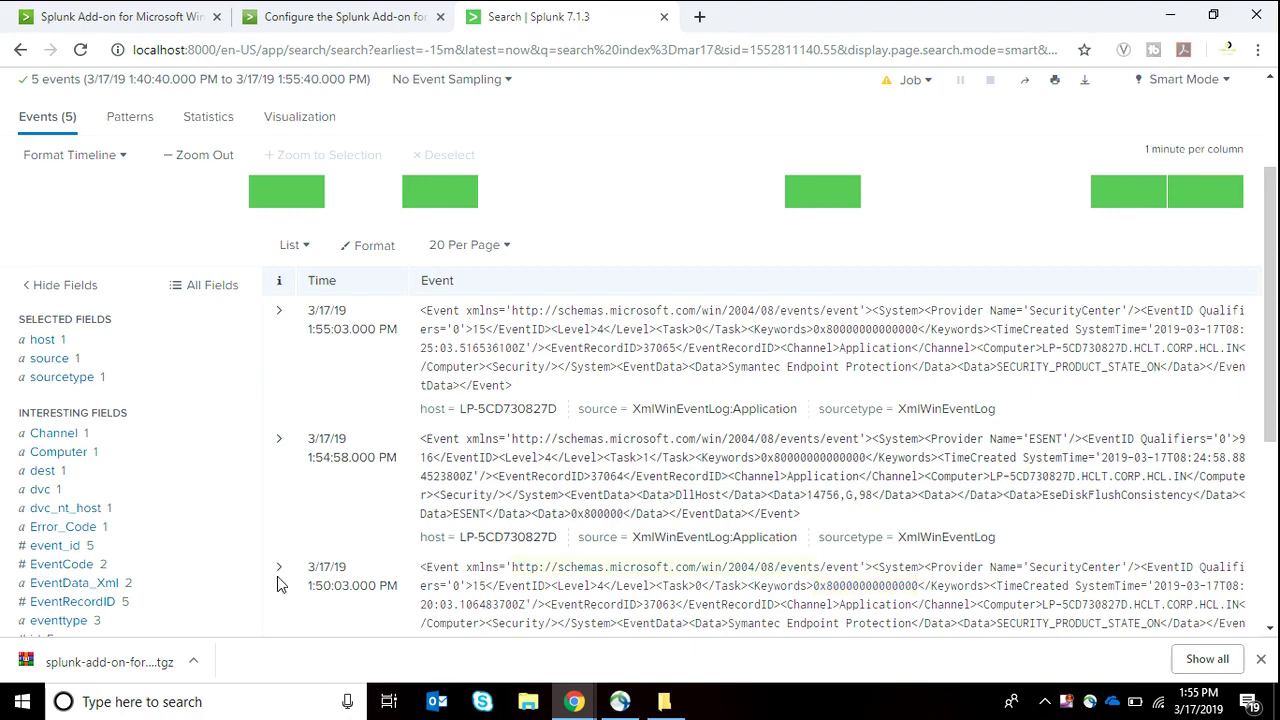
scroll(18, 512, "down", 2)
scroll(52, 547, "down", 2)
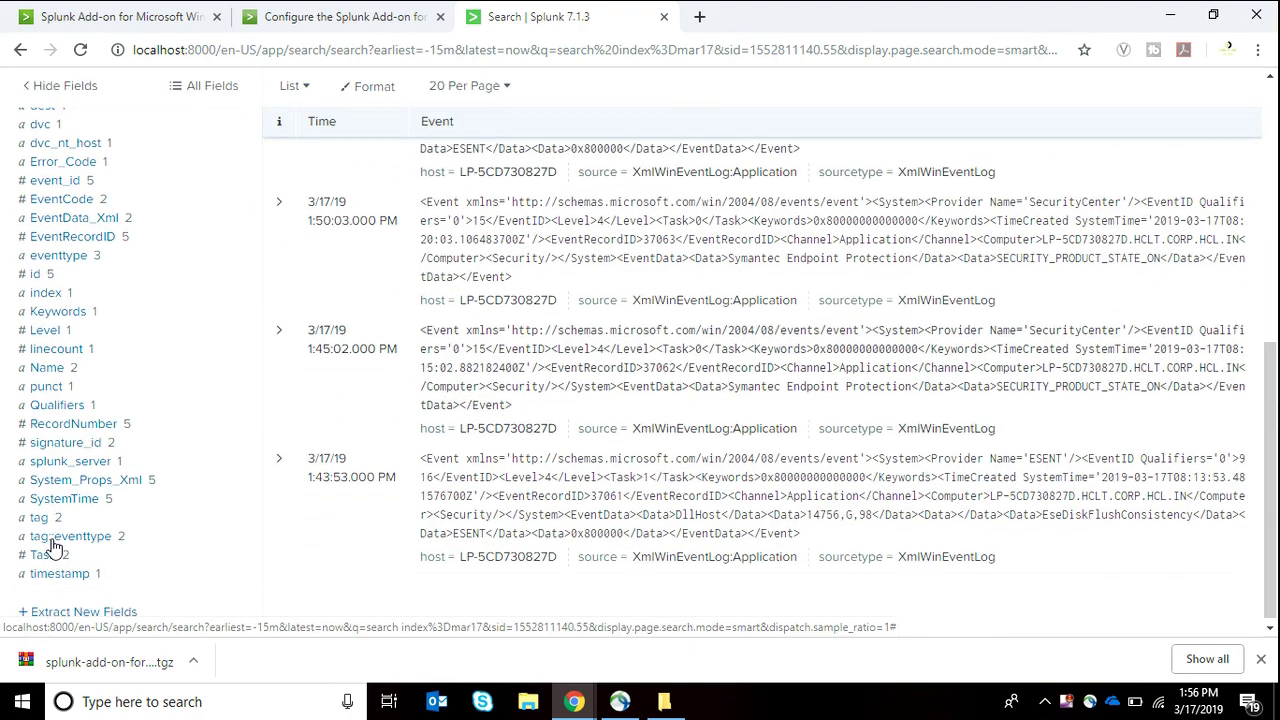
scroll(189, 343, "up", 4)
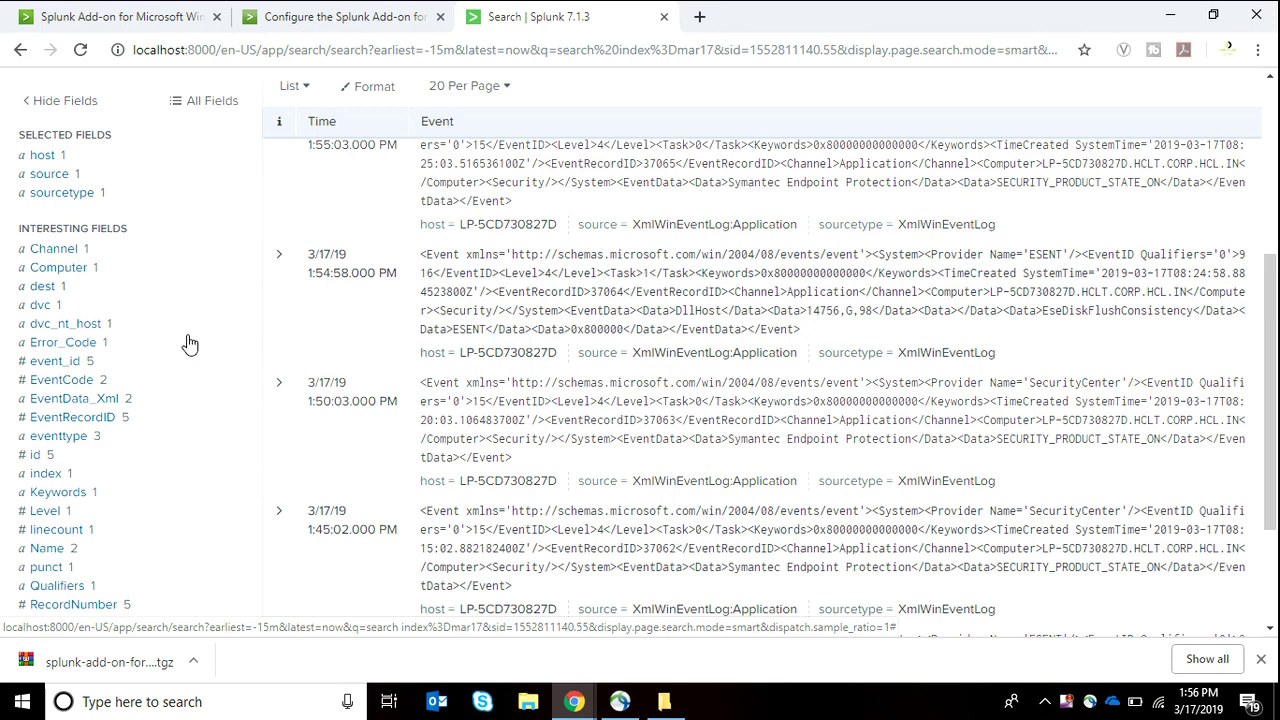